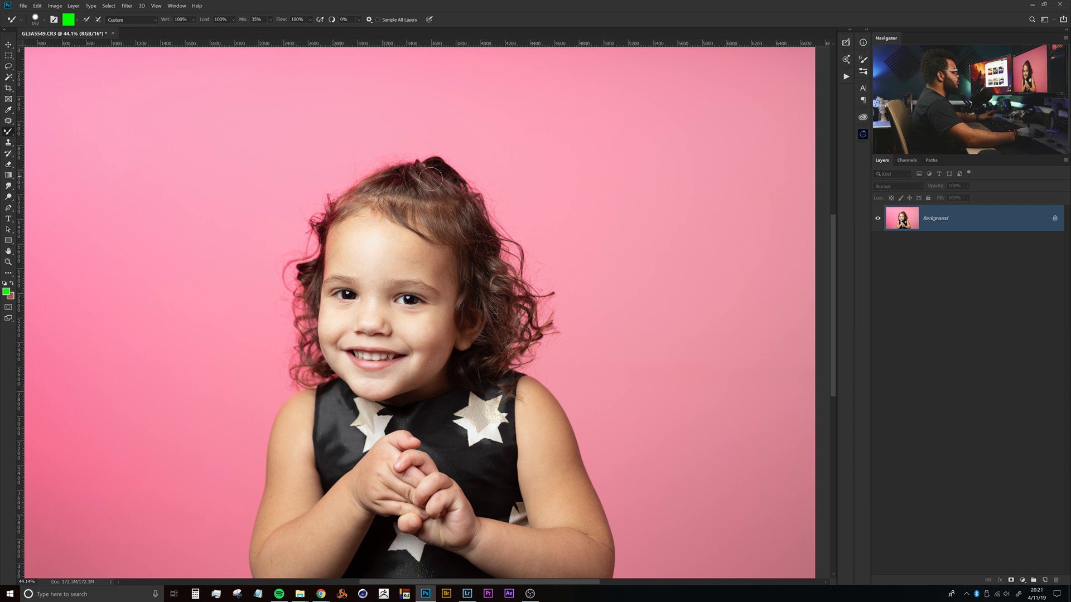
- Open a second window of GL3A5549.CR3 with Window > Arrange > New Window
left_click(176, 6)
mouse_move(205, 15)
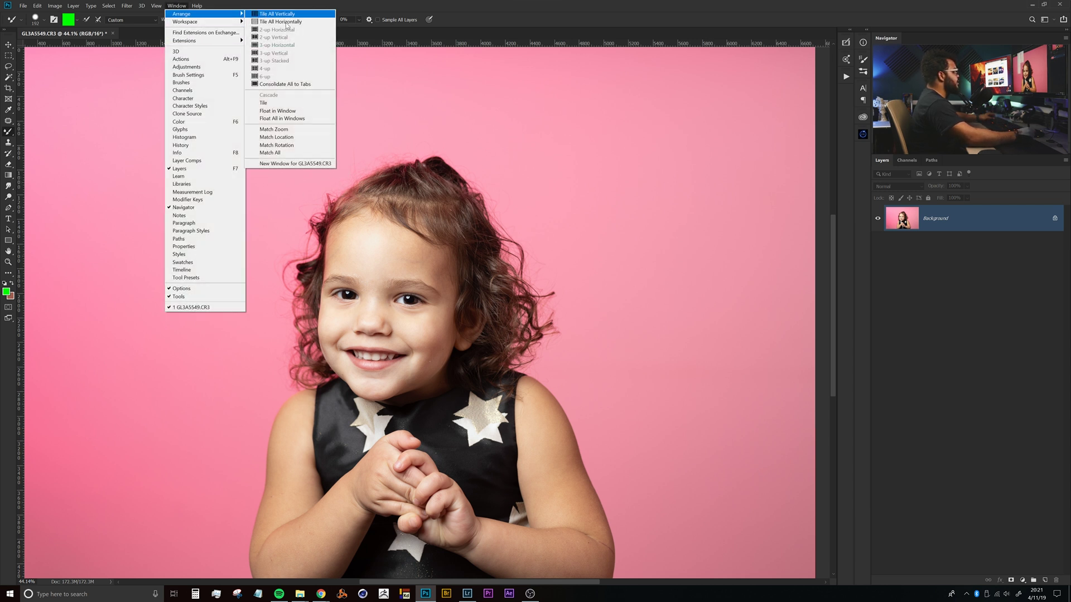
left_click(292, 163)
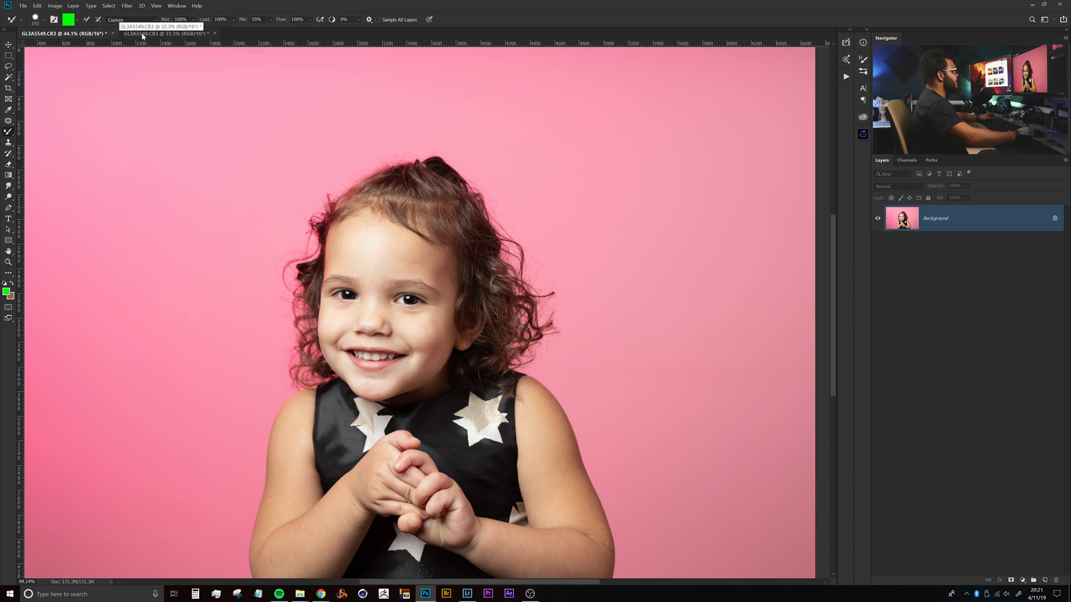
left_click(142, 33)
left_click(92, 35)
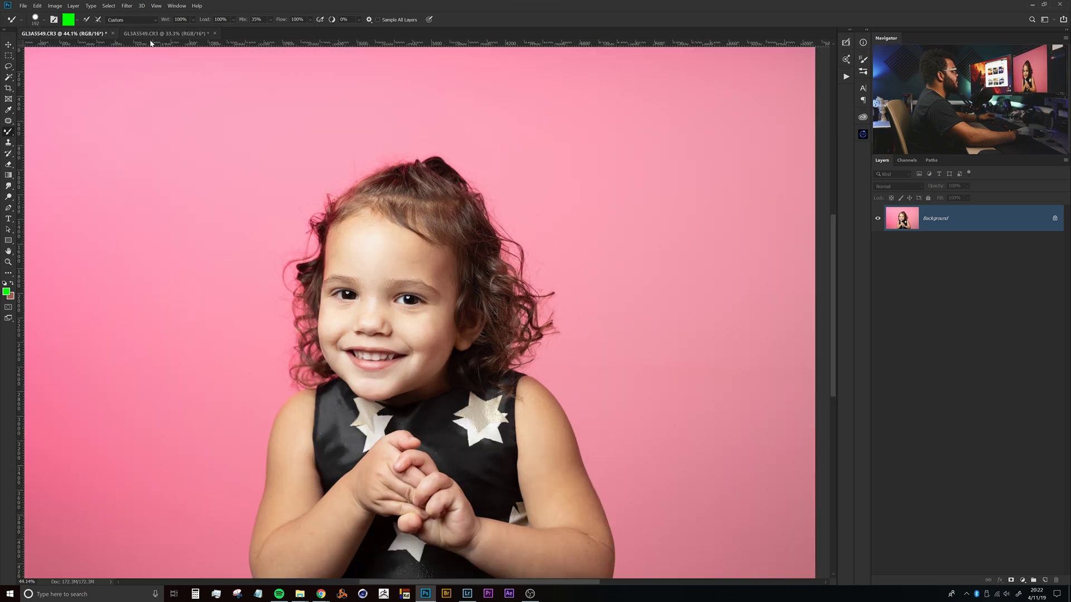
- Arrange the two portrait windows 2-up Vertical, side by side
left_click(178, 6)
mouse_move(251, 14)
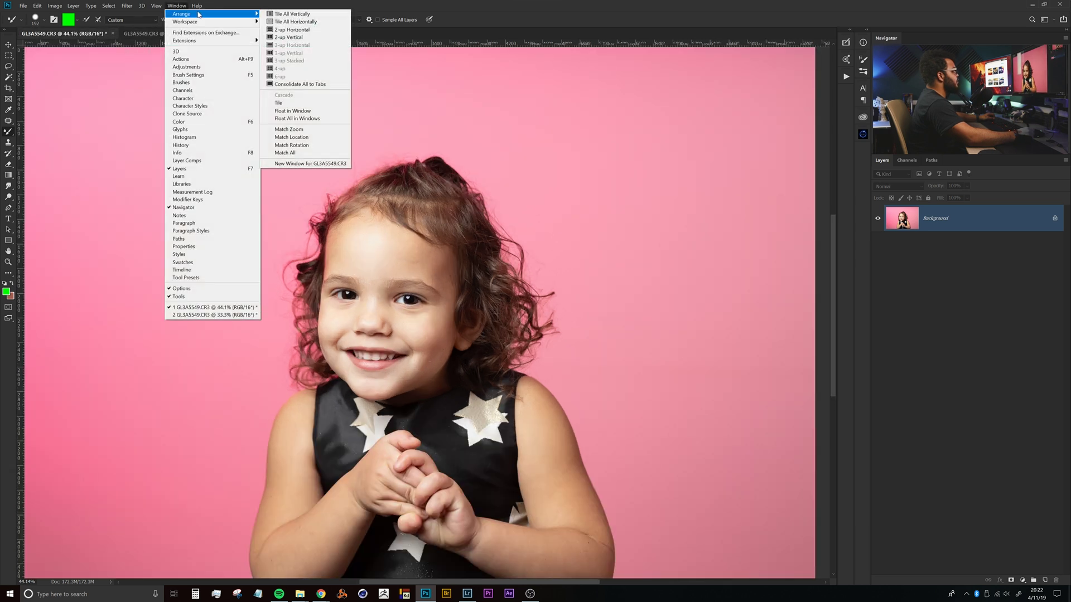
left_click(297, 37)
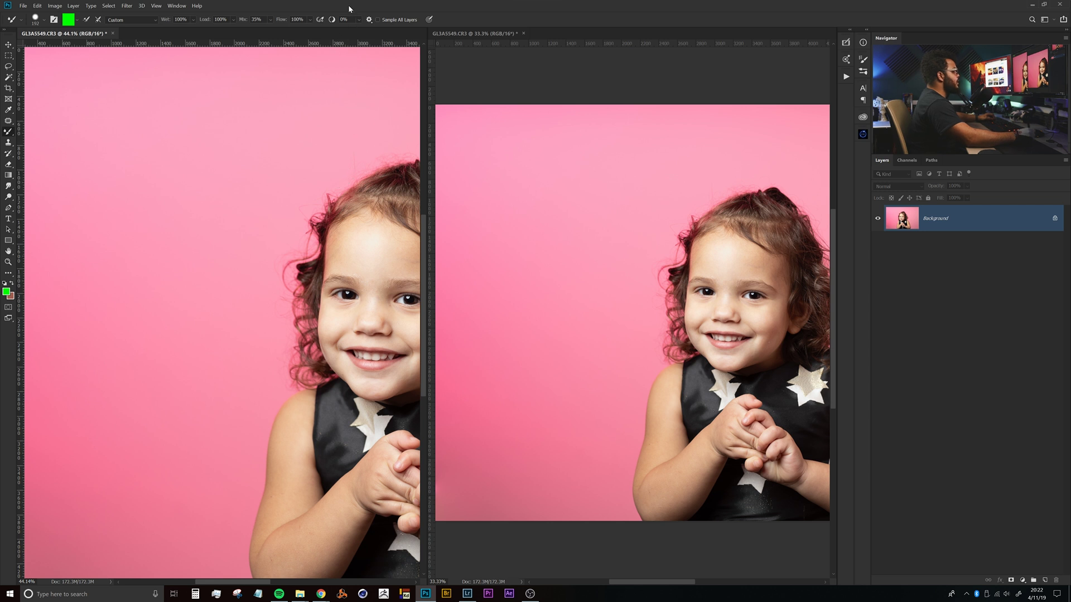
- Undo a stray green dab and frame the whole portrait at 50% in the left window
left_click(323, 162)
key("ctrl+z")
left_click_drag(399, 264, 206, 219)
scroll(208, 219, "up", 3)
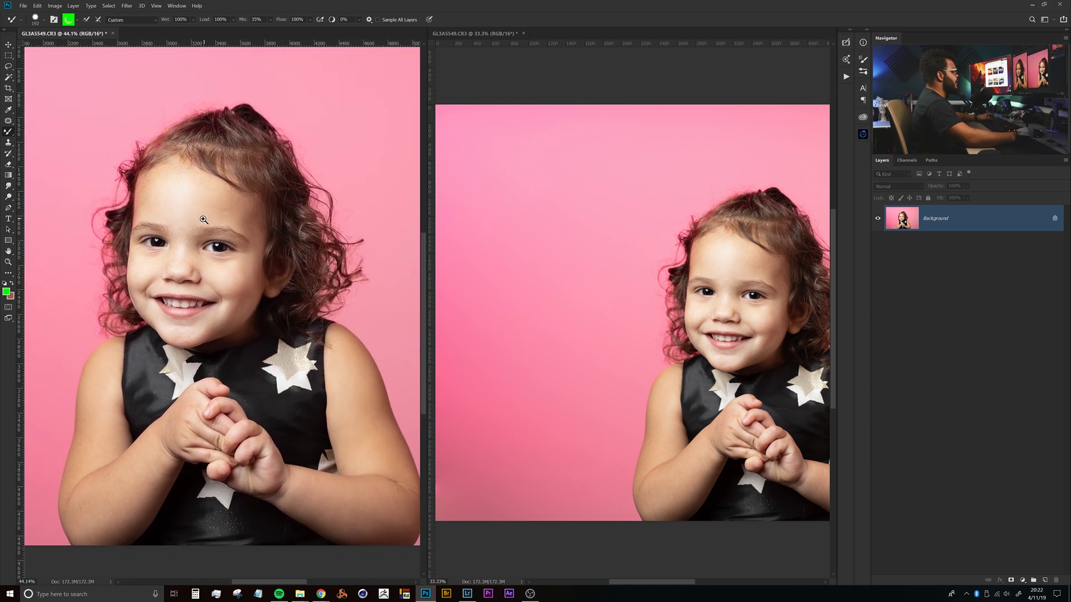
scroll(210, 220, "down", 1)
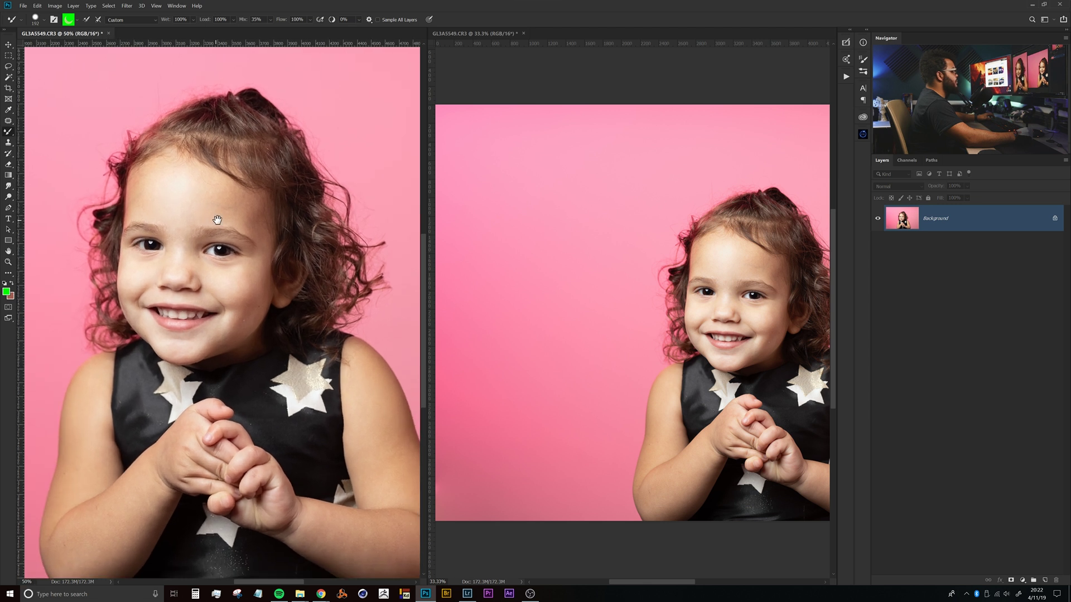
left_click_drag(214, 222, 247, 209)
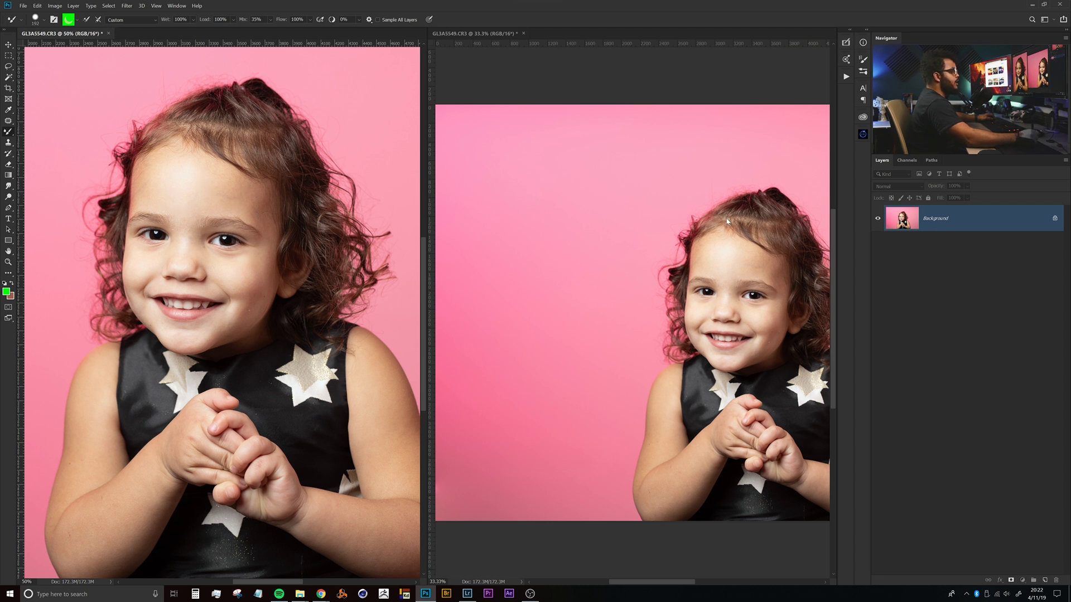
- Scrubby-zoom the right window to about 220%, centred on the girl's eyes and nose
left_click_drag(616, 194, 593, 219)
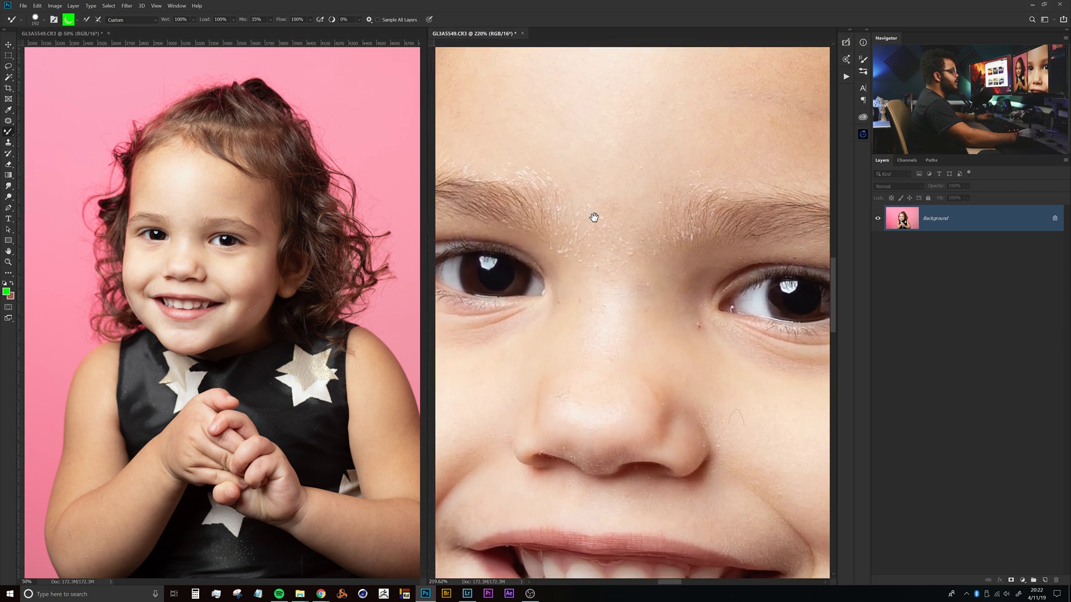
left_click_drag(654, 330, 650, 299)
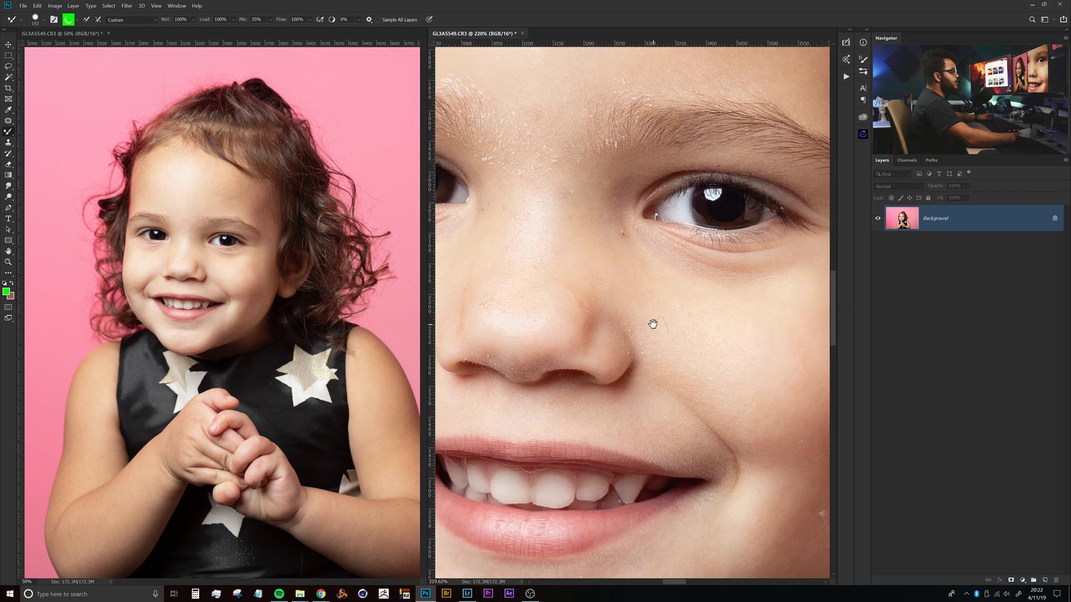
left_click_drag(586, 238, 646, 290)
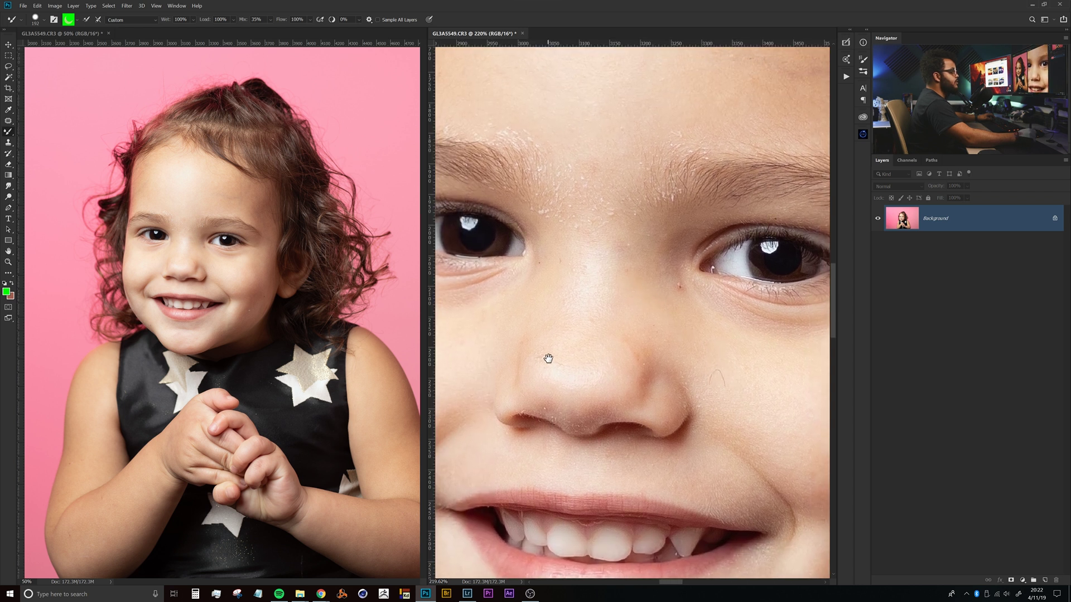
left_click_drag(584, 234, 606, 282)
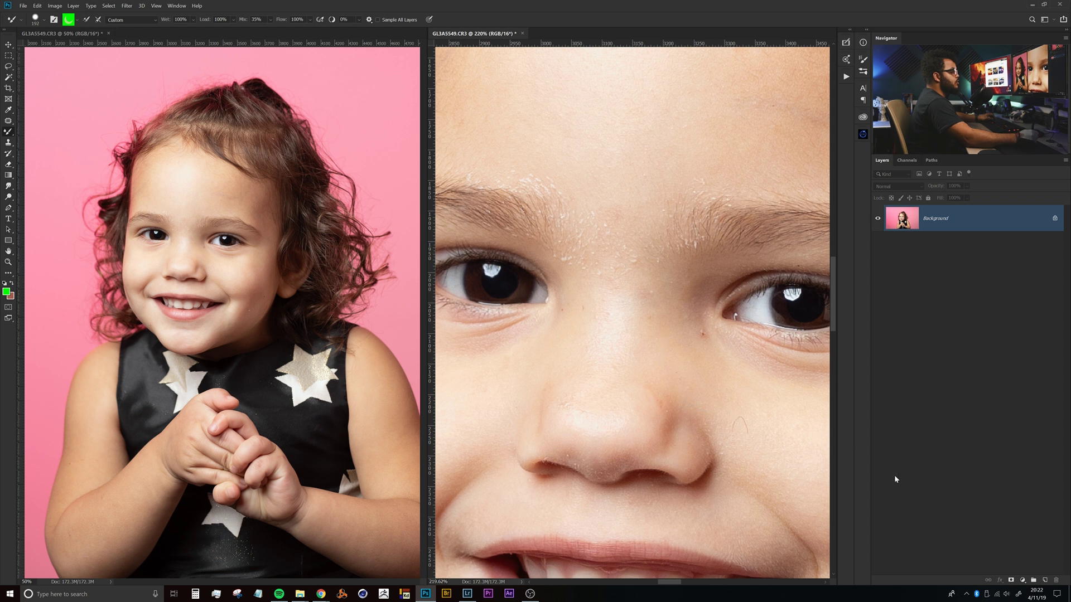
- Add Layer 1 and paint green strokes from forehead to eye corner and beside the nose
left_click(1045, 580)
left_click_drag(599, 173, 523, 191)
mouse_move(618, 141)
left_mouse_down()
mouse_move(586, 286)
mouse_move(636, 311)
mouse_move(535, 201)
left_mouse_up()
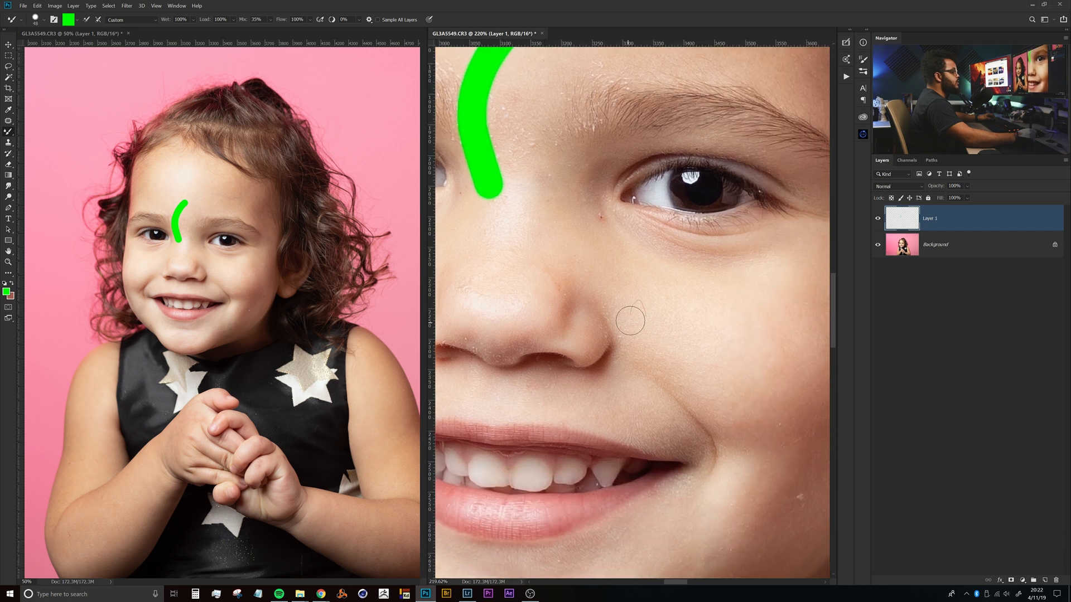
left_click_drag(635, 295, 638, 346)
- Pan the close-up to the cheek and paint three green strokes there
left_click_drag(677, 425, 574, 244)
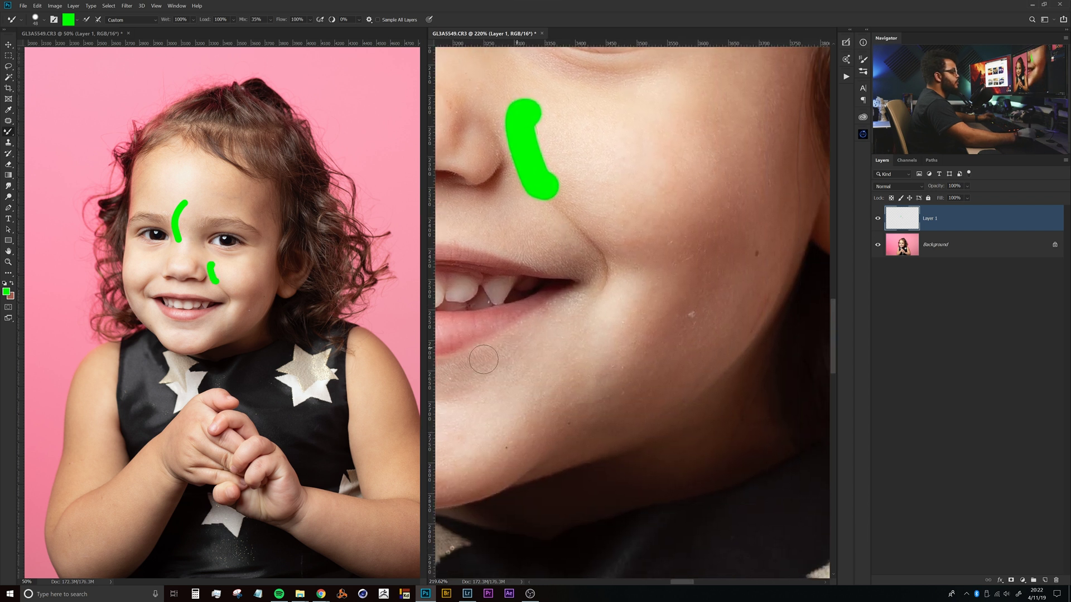
mouse_move(621, 303)
left_mouse_down()
mouse_move(671, 301)
mouse_move(603, 296)
left_mouse_up()
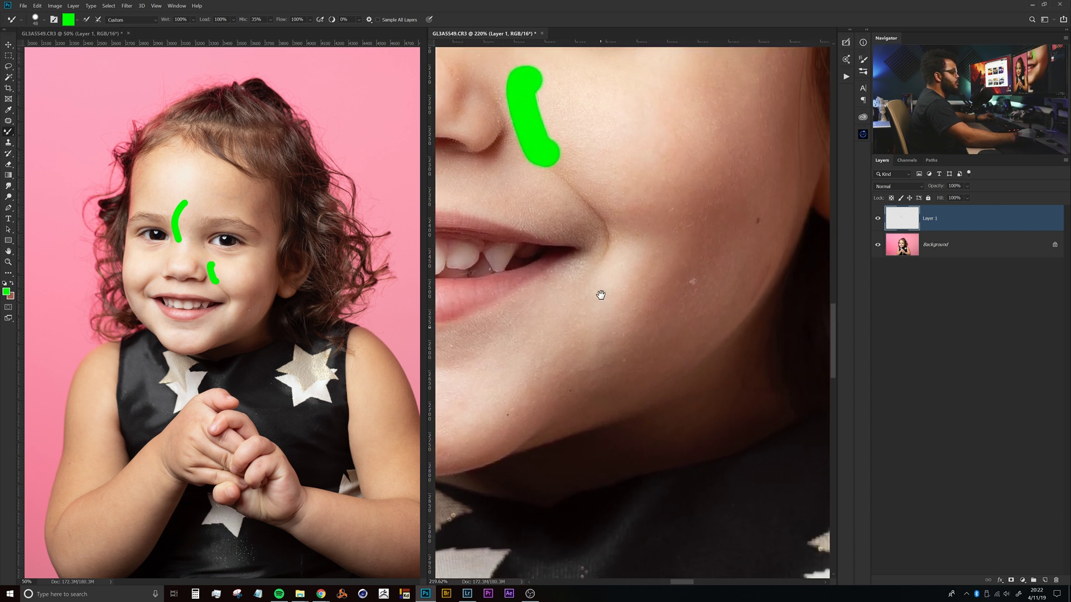
left_click_drag(703, 270, 673, 301)
left_click_drag(681, 202, 666, 261)
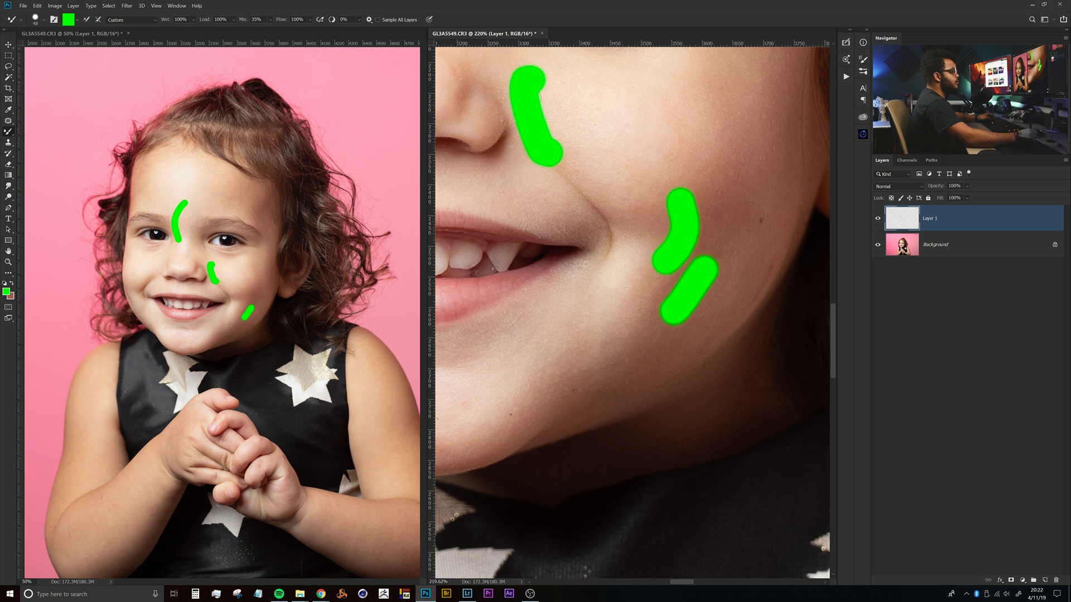
left_click_drag(773, 210, 753, 286)
left_click_drag(511, 360, 667, 325)
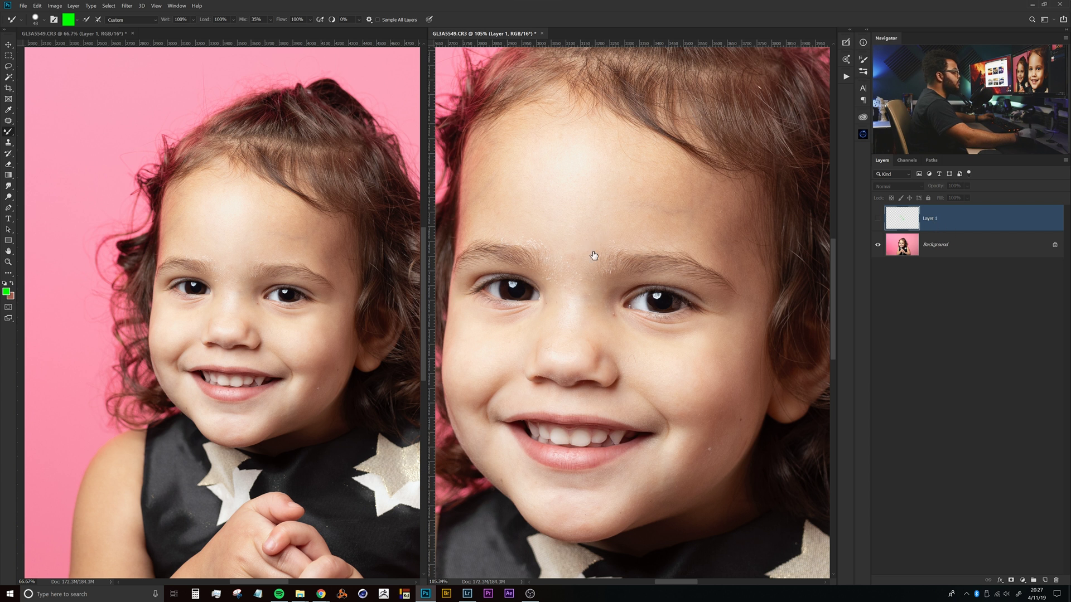
- Zoom and pan so the left window shows head and upper body, the right the full face
left_click_drag(594, 256, 612, 238)
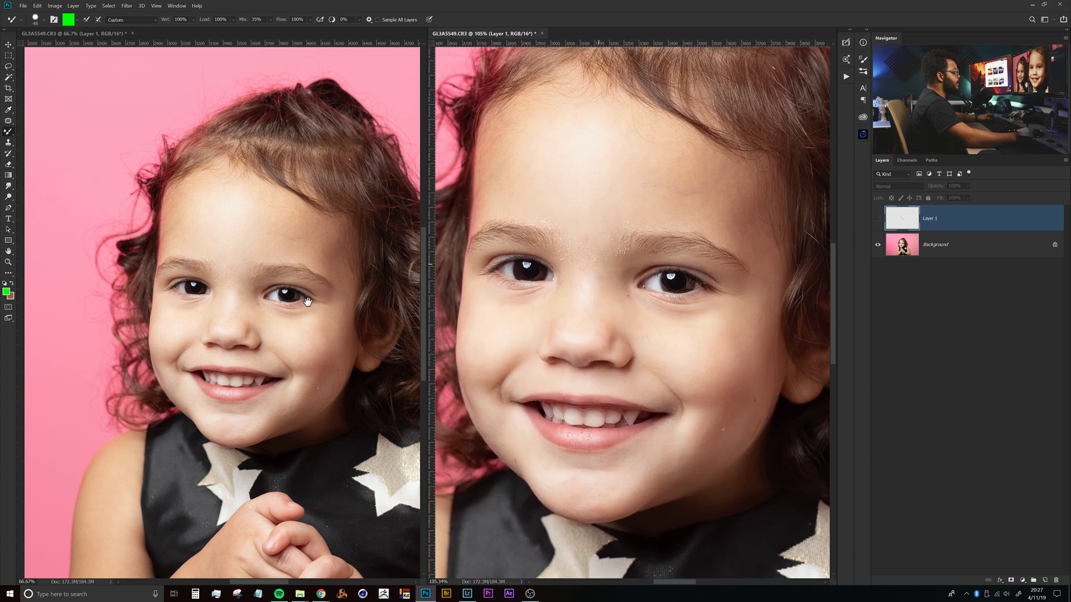
left_click_drag(307, 302, 239, 283)
left_click(640, 265)
left_click_drag(613, 278, 623, 289)
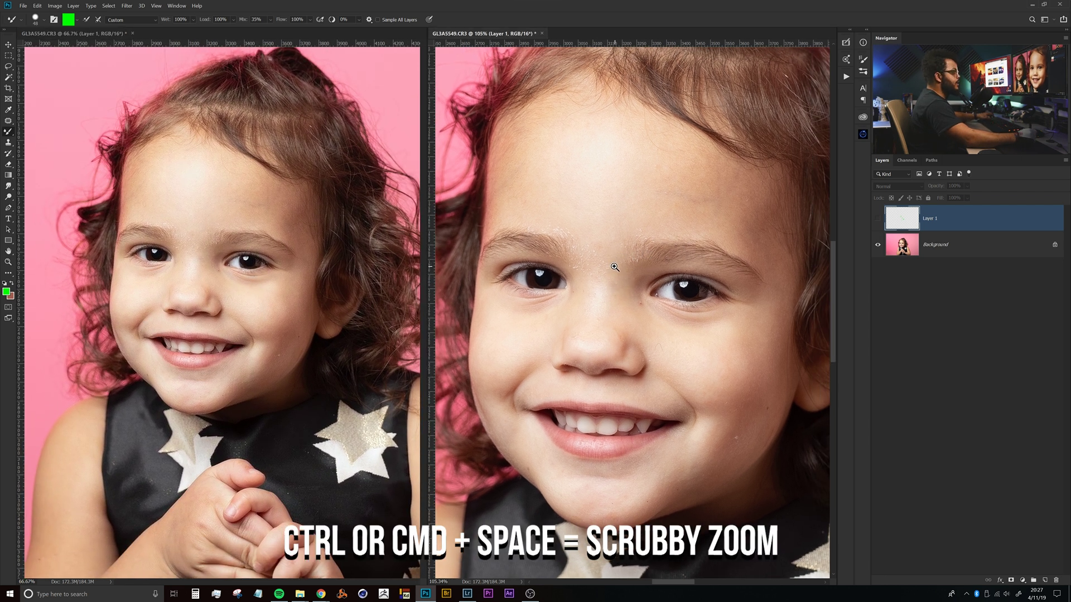
mouse_move(621, 258)
left_mouse_down()
mouse_move(633, 260)
mouse_move(604, 267)
mouse_move(630, 268)
left_mouse_up()
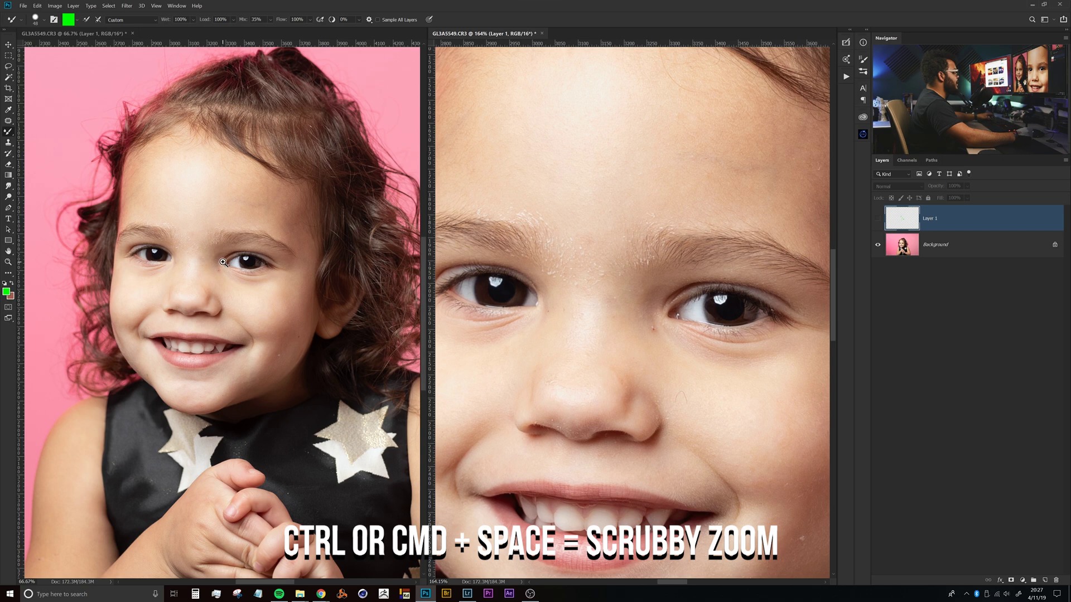
mouse_move(223, 268)
left_mouse_down()
mouse_move(237, 268)
mouse_move(215, 268)
left_mouse_up()
left_click_drag(620, 252, 613, 227)
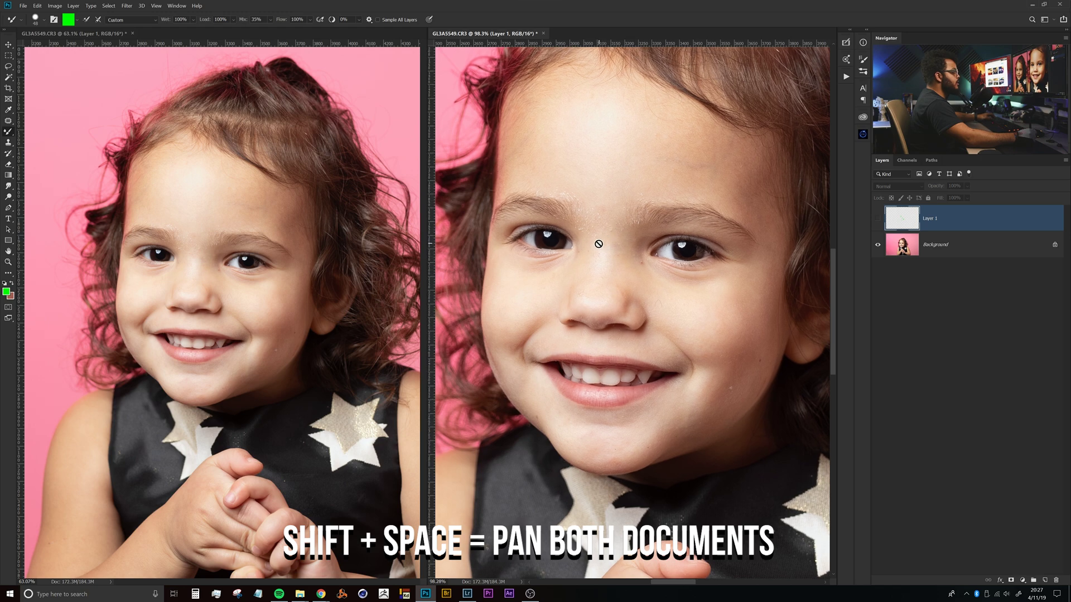
- Pan both windows together across the face, zooming the right view onto the left eye
left_click_drag(606, 241, 640, 248)
left_click_drag(561, 261, 638, 285)
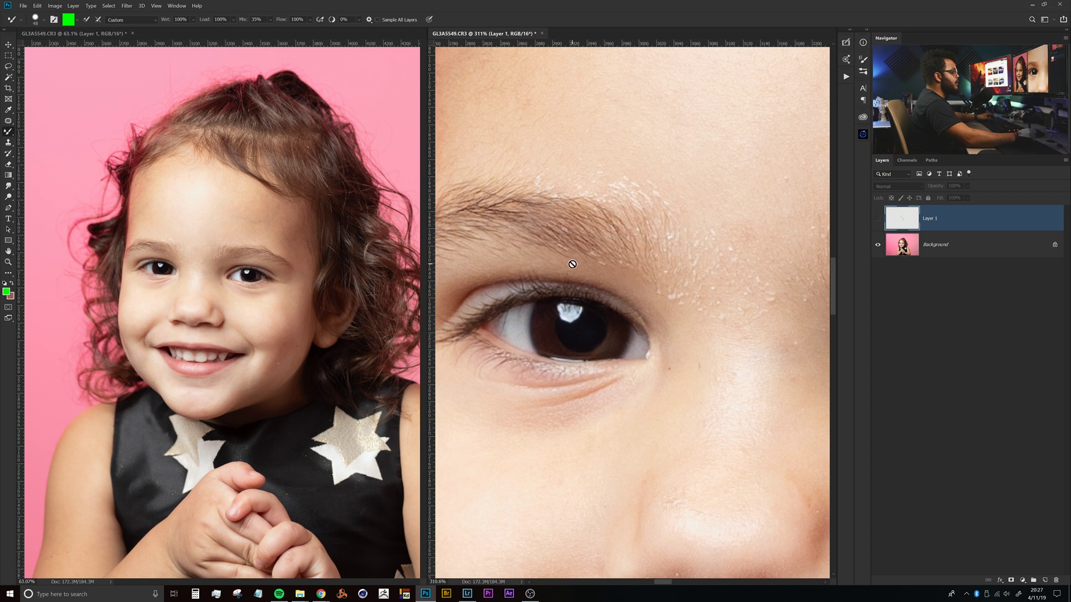
left_click_drag(539, 254, 502, 262)
left_click_drag(725, 302, 696, 208)
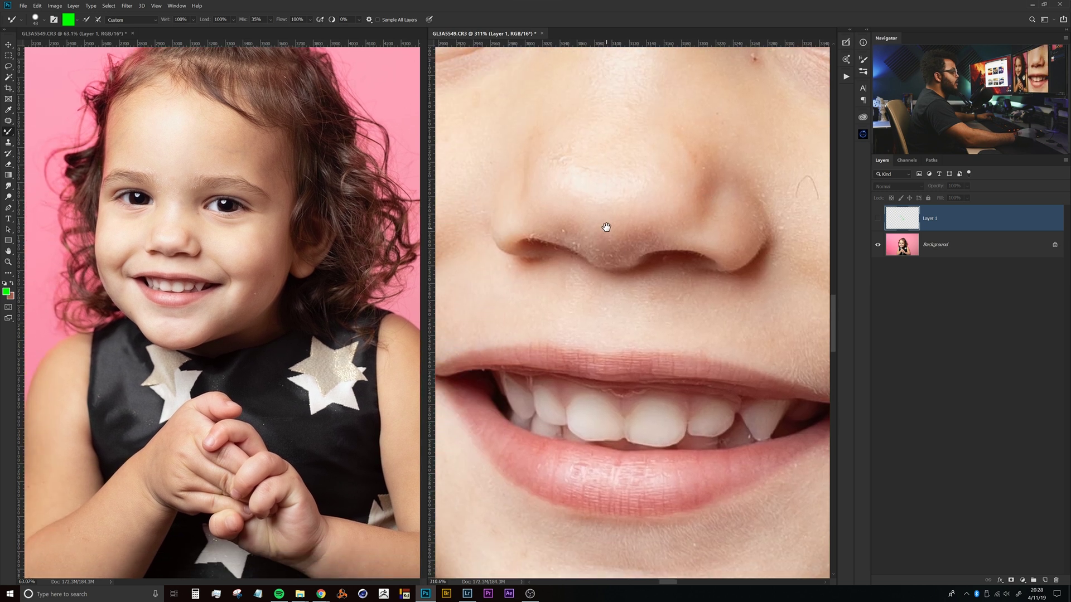
left_click_drag(604, 227, 688, 354)
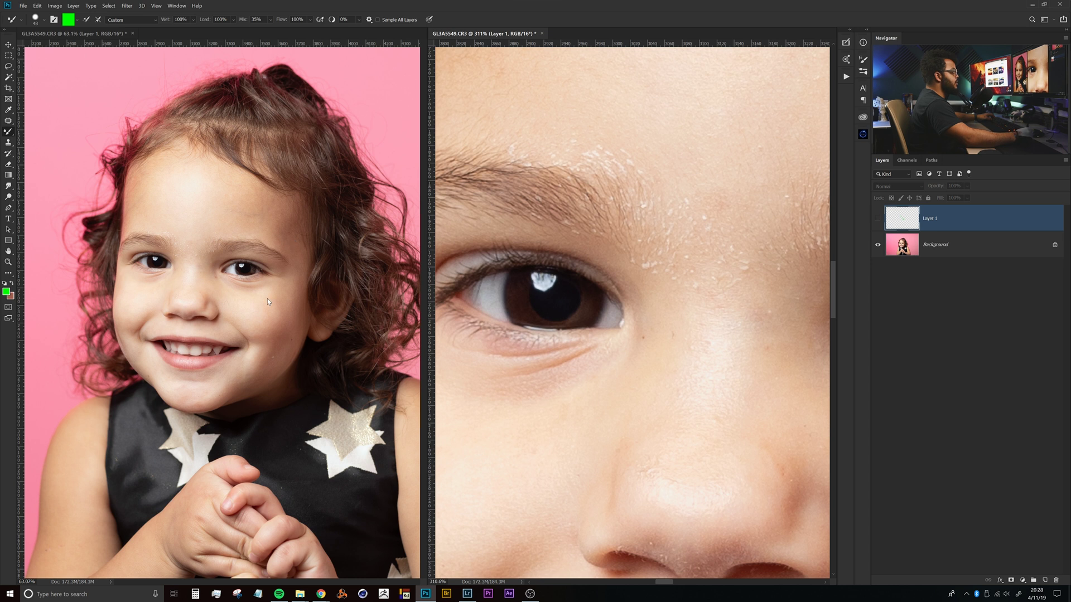
left_click_drag(544, 212, 681, 211)
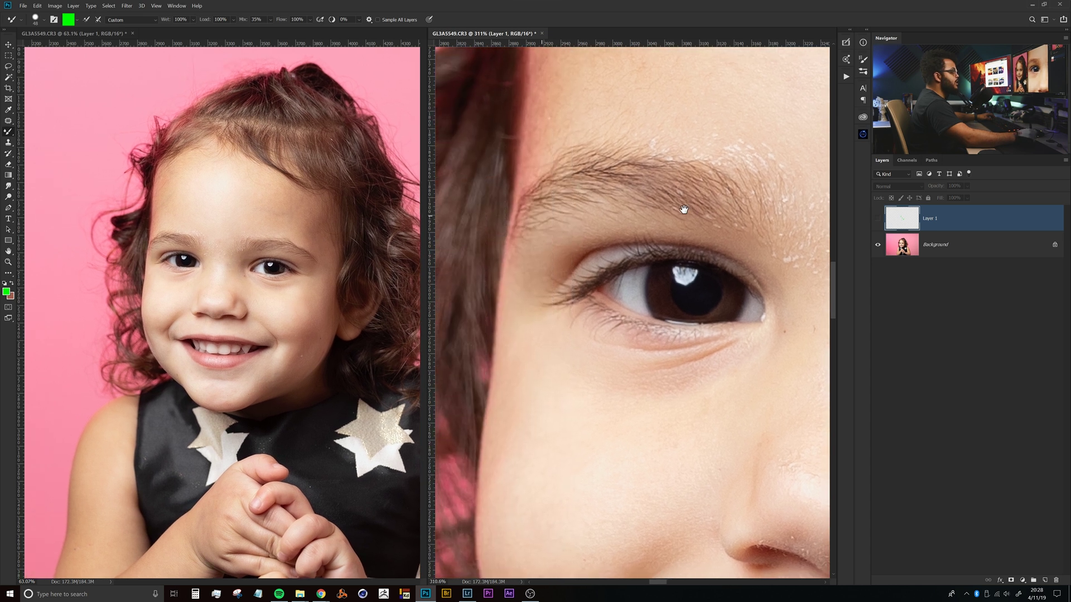
left_click_drag(640, 377, 521, 179)
- Pan both windows back up to the eye and set the right window to 100% (Ctrl+1)
left_click_drag(513, 269, 660, 218)
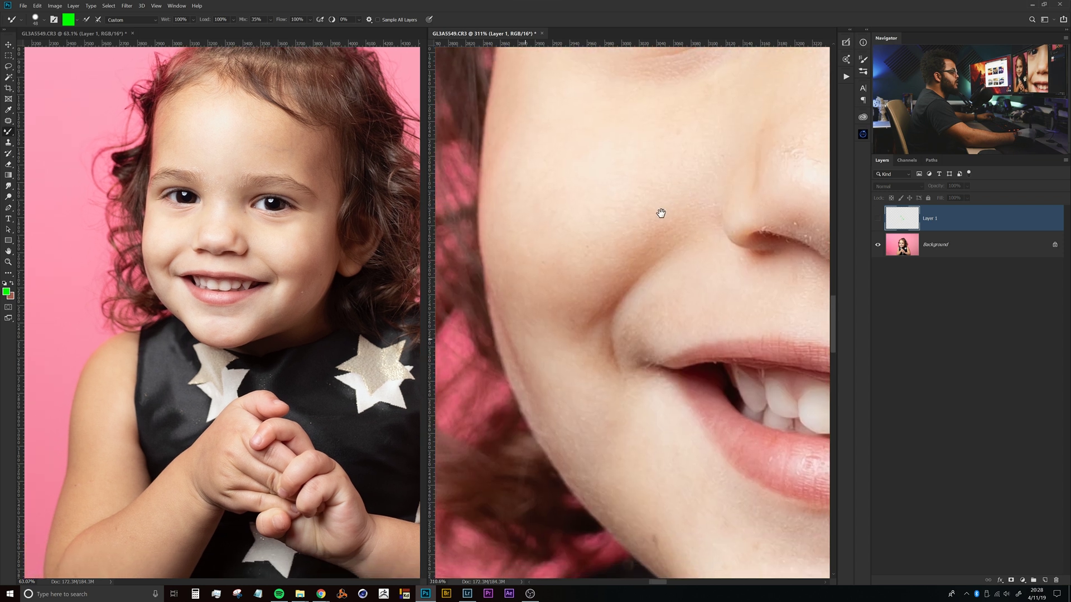
left_click_drag(610, 430, 484, 310)
left_click_drag(792, 257, 558, 312)
left_click_drag(720, 140, 692, 335)
left_click_drag(710, 249, 648, 251)
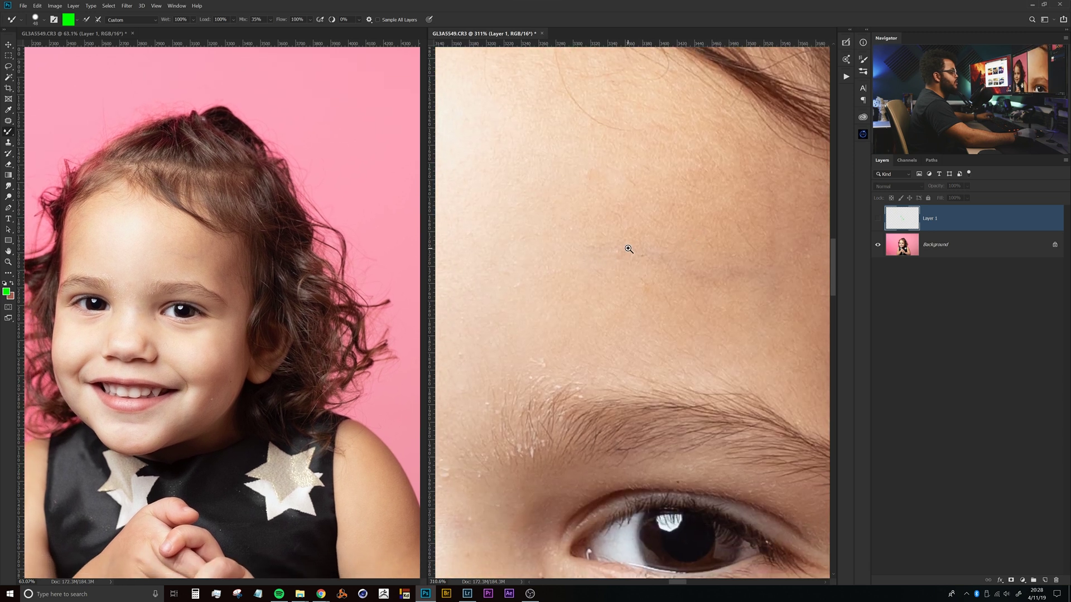
scroll(628, 249, "down", 8)
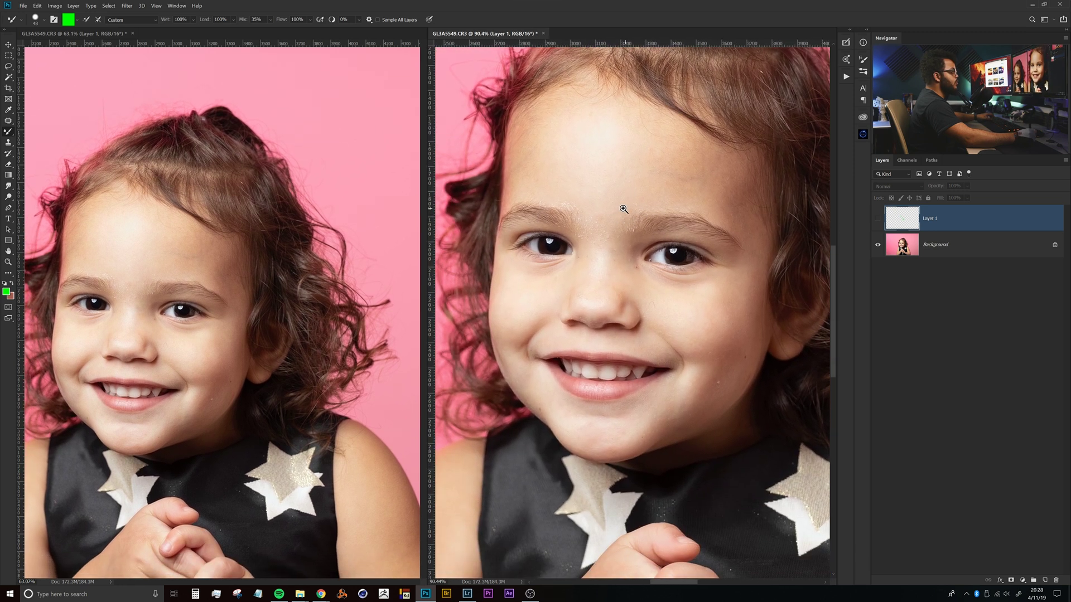
scroll(623, 208, "up", 3)
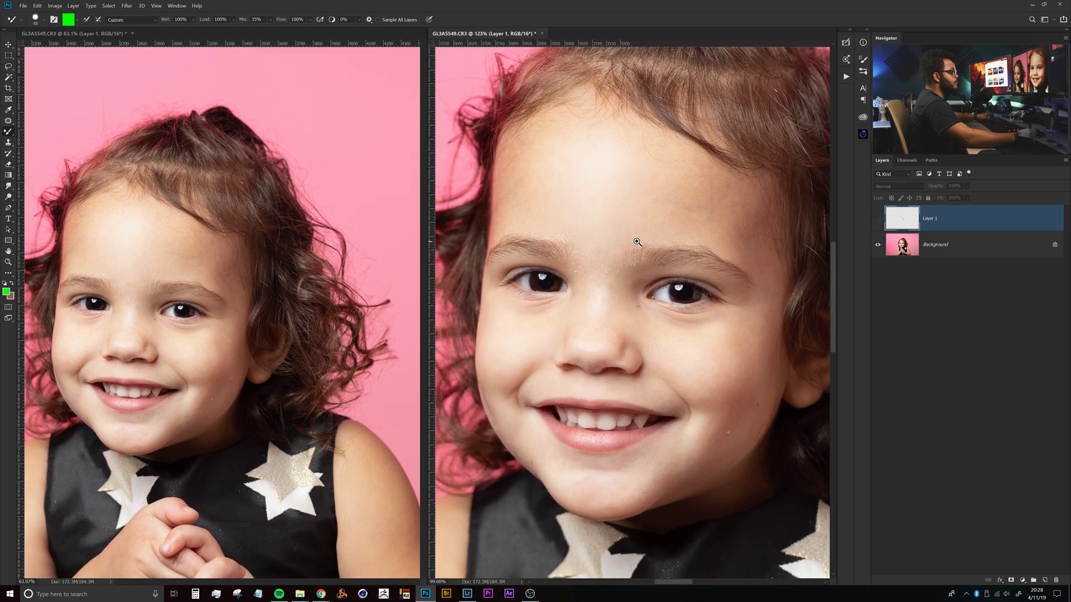
key("ctrl+1")
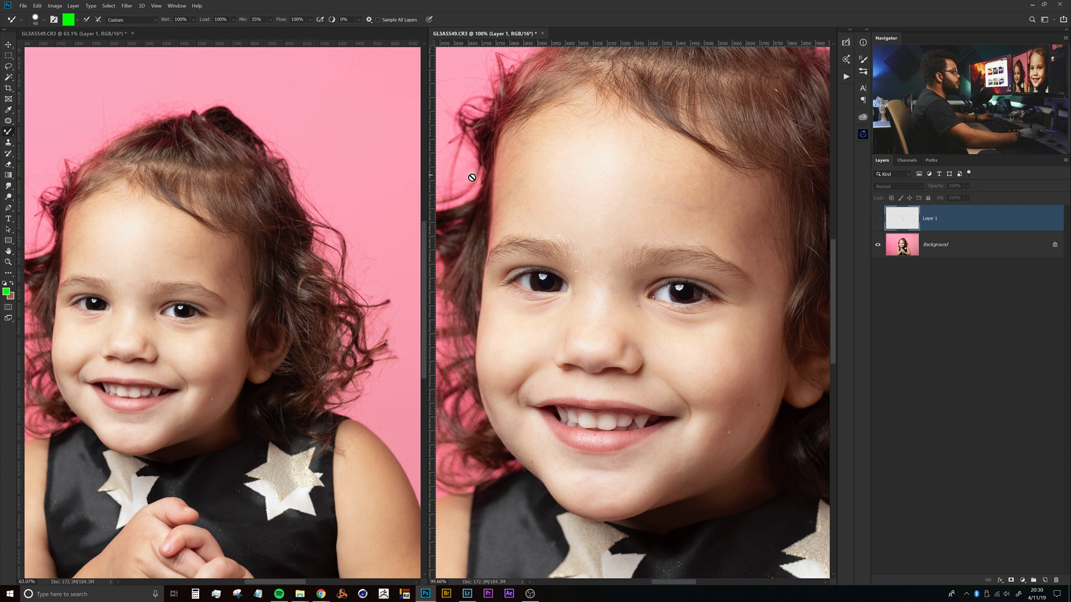
- Close the second portrait window, centre the girl in the remaining view, and expand the panel dock
left_click(541, 33)
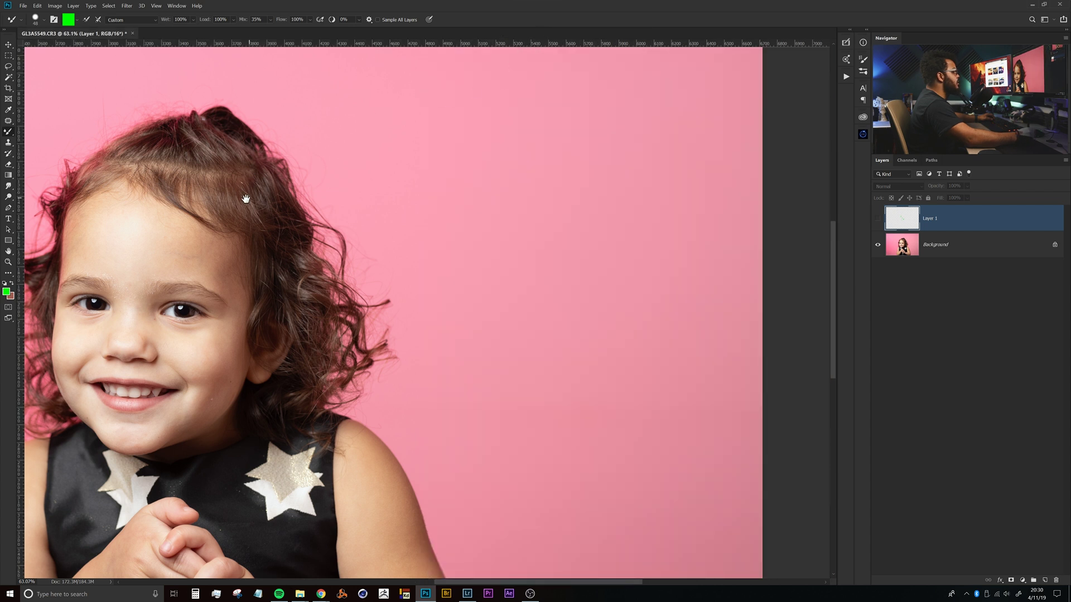
left_click_drag(246, 199, 487, 186)
left_click_drag(426, 296, 714, 284)
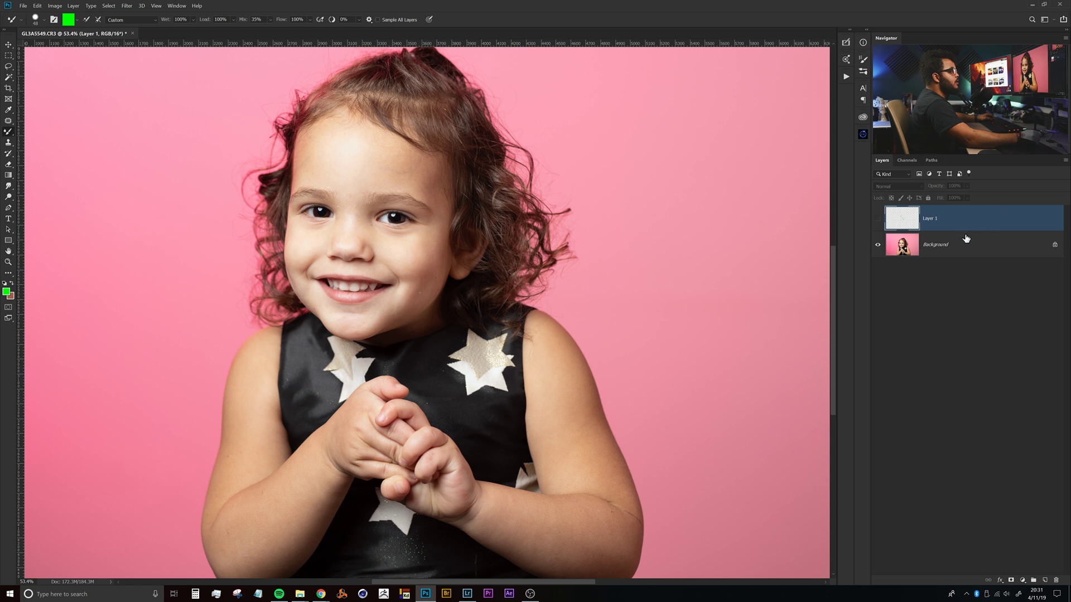
left_click(848, 31)
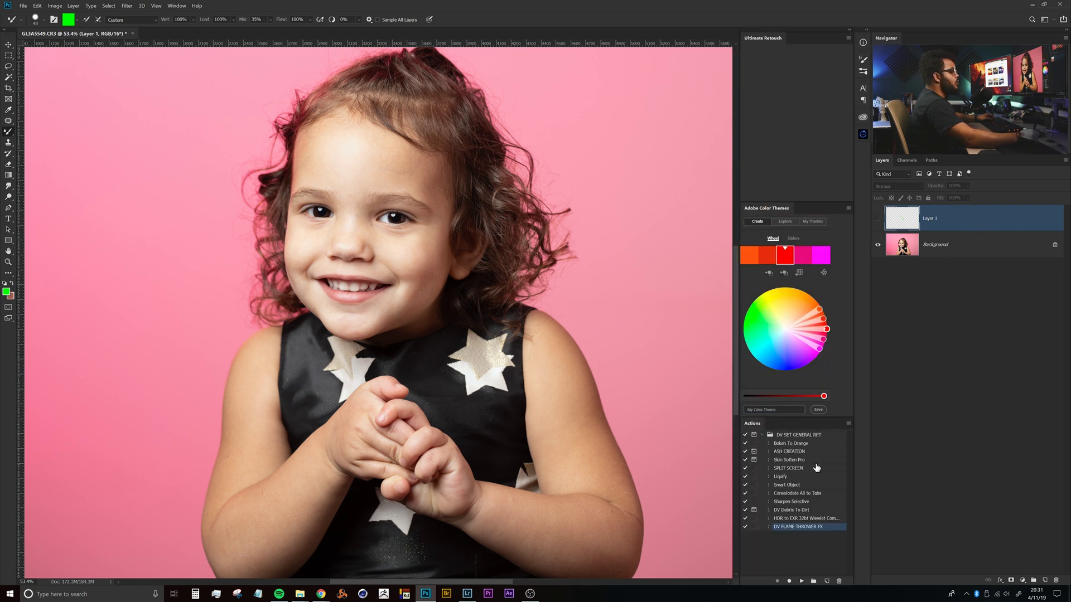
left_click(180, 9)
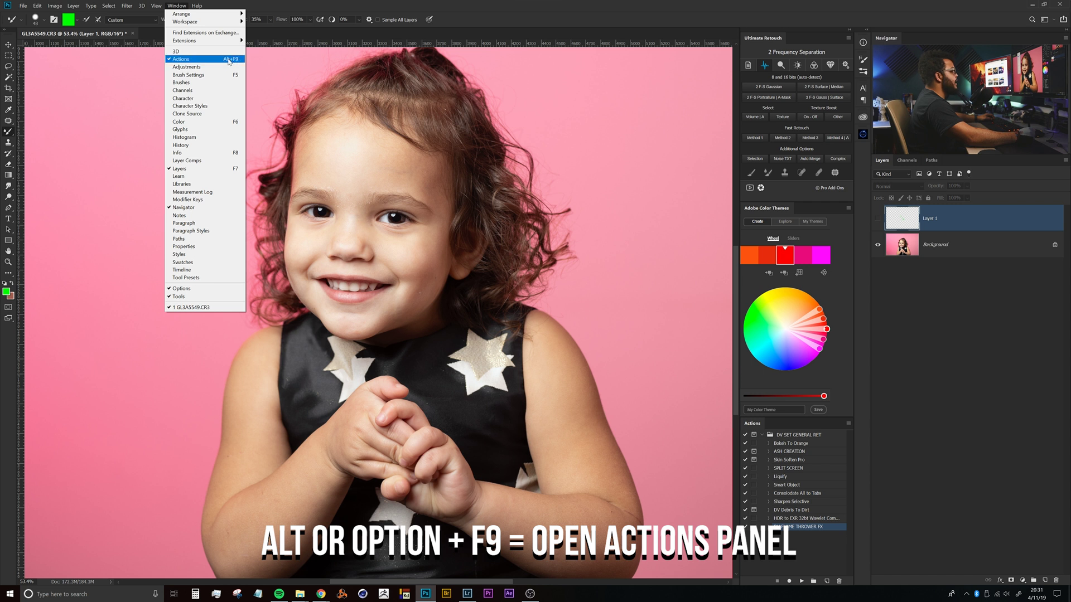
left_click(457, 21)
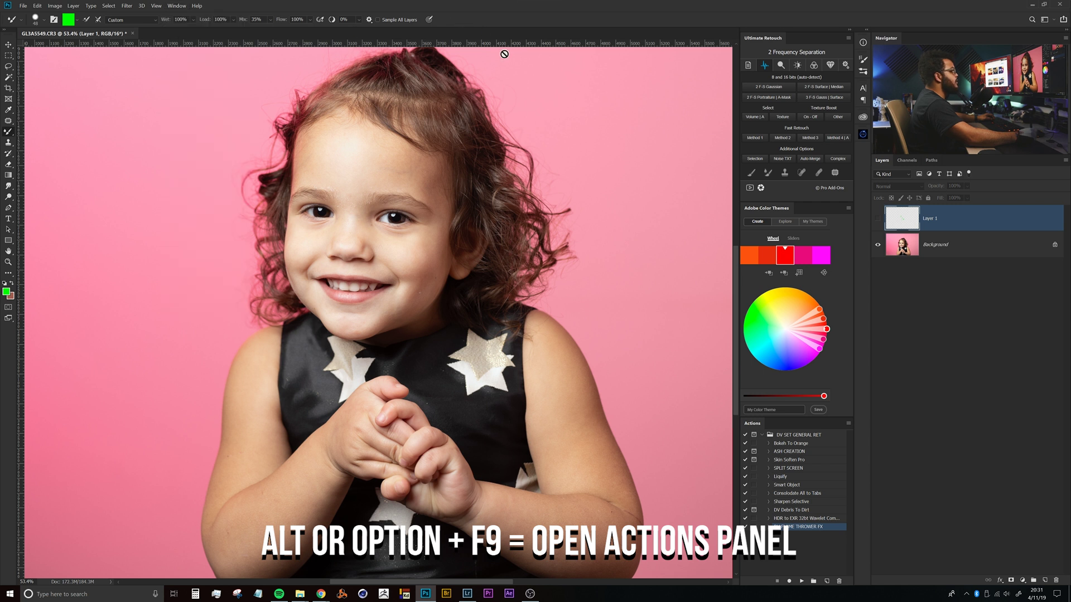
left_click(826, 582)
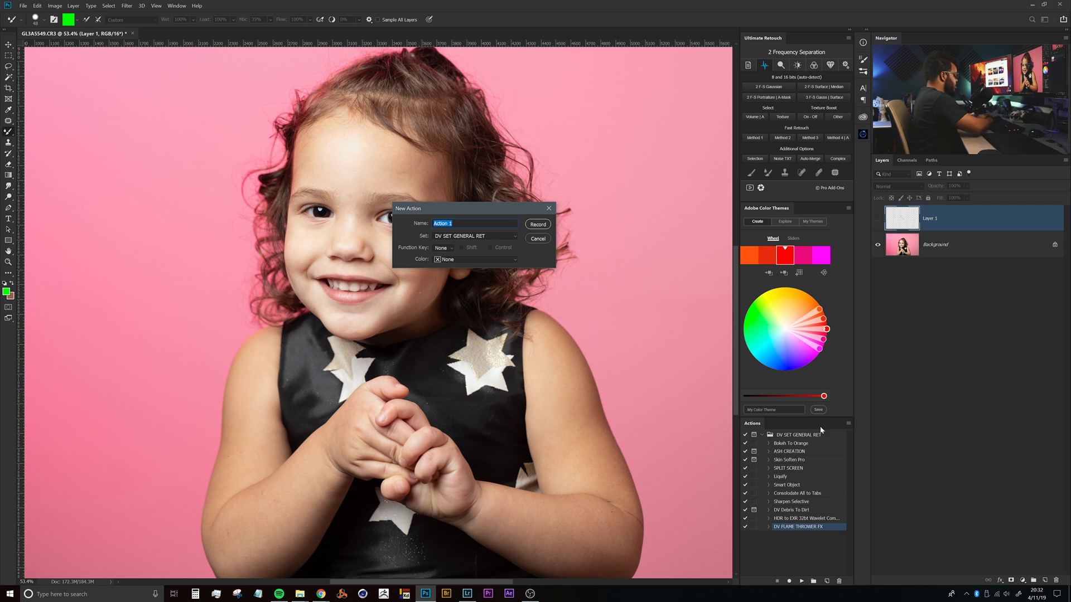
- Name the new action 'Dual Vision' and start recording it
type("Dua")
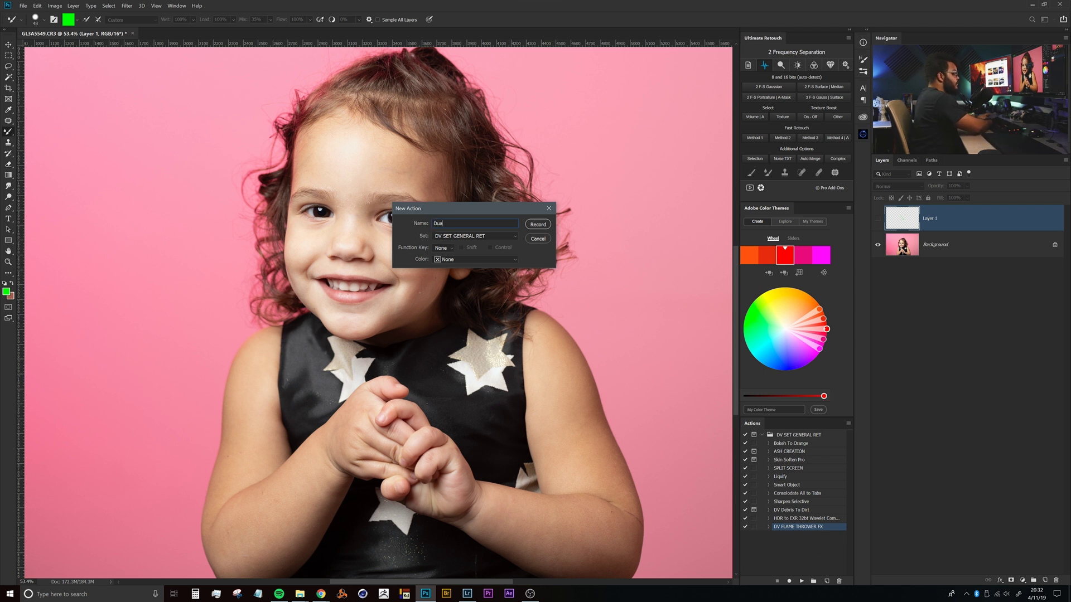
type("l Vision")
left_click(538, 224)
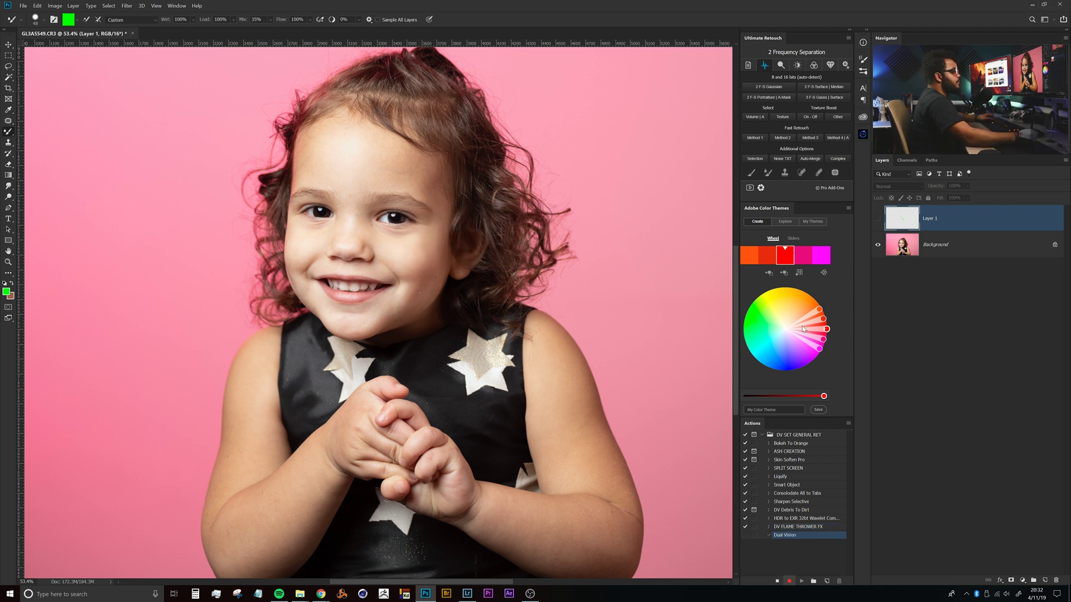
left_click(848, 423)
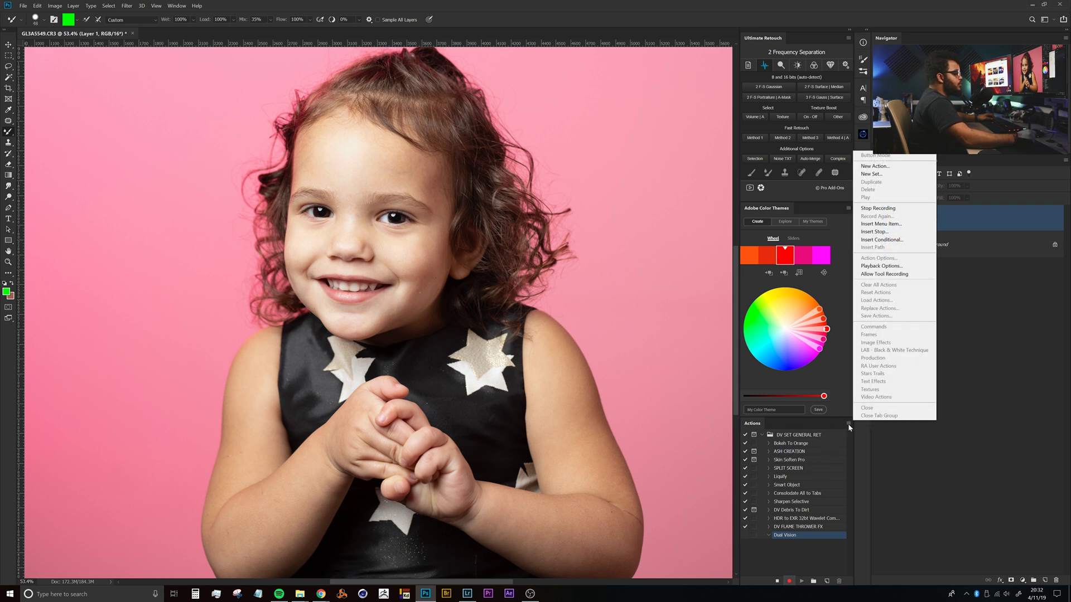
left_click(847, 423)
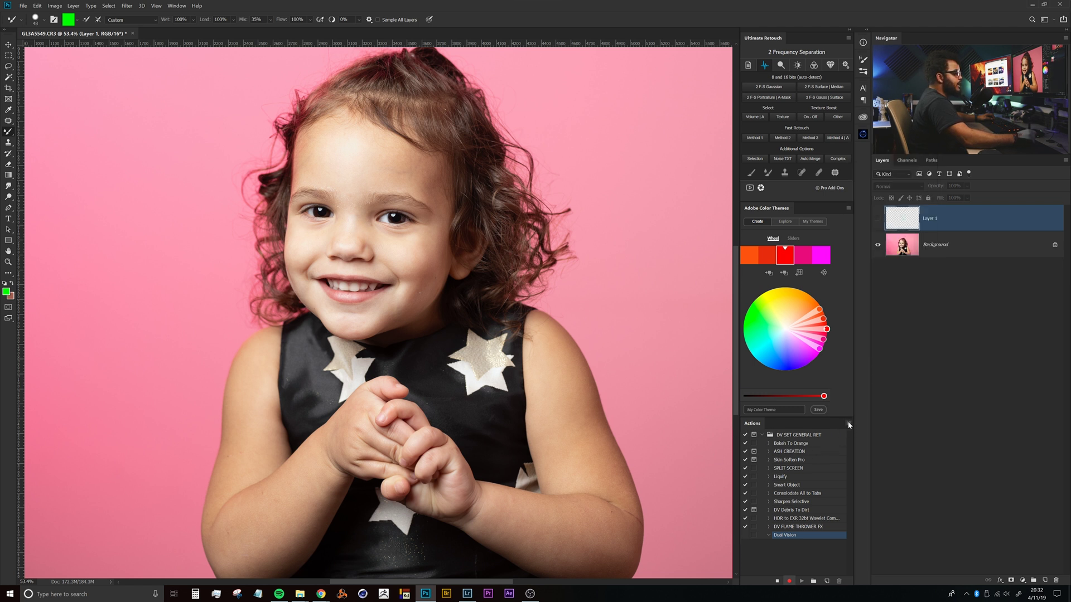
- Insert the Window > Arrange > New Window menu item as the action's first step
left_click(848, 423)
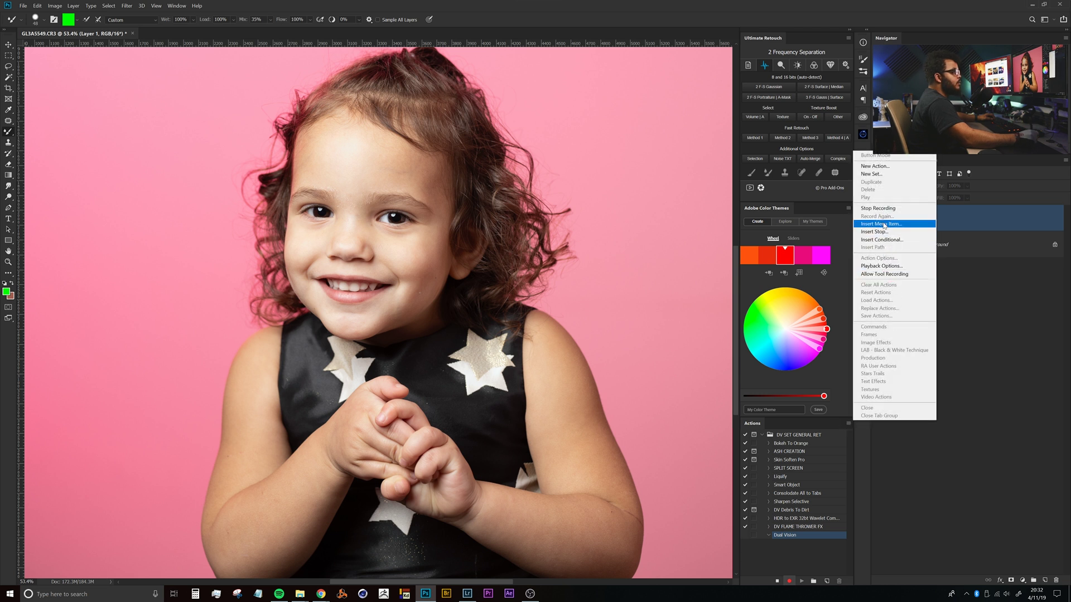
left_click(879, 225)
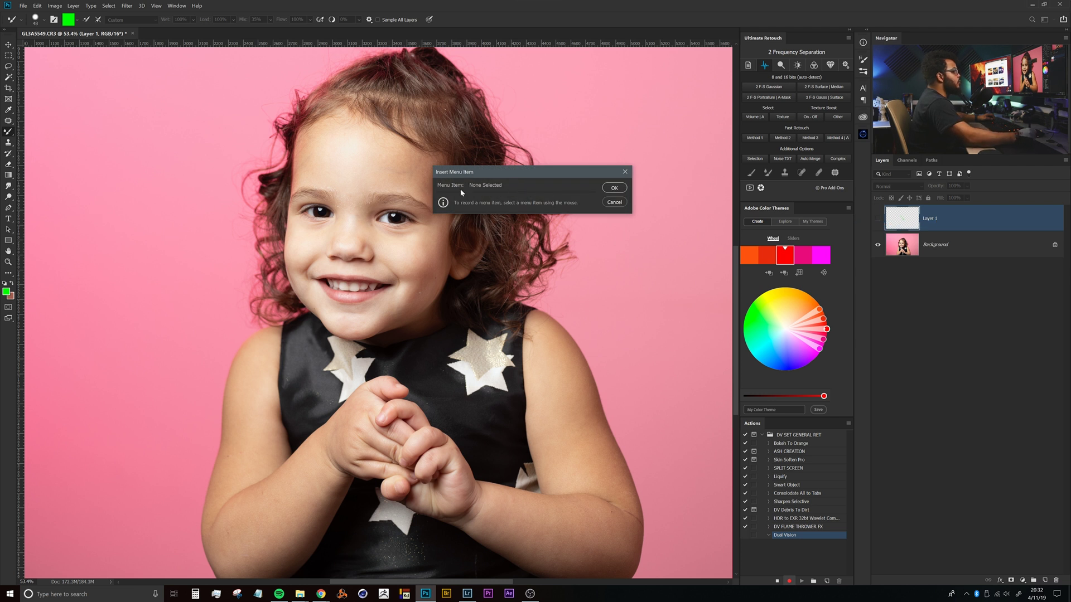
left_click(177, 7)
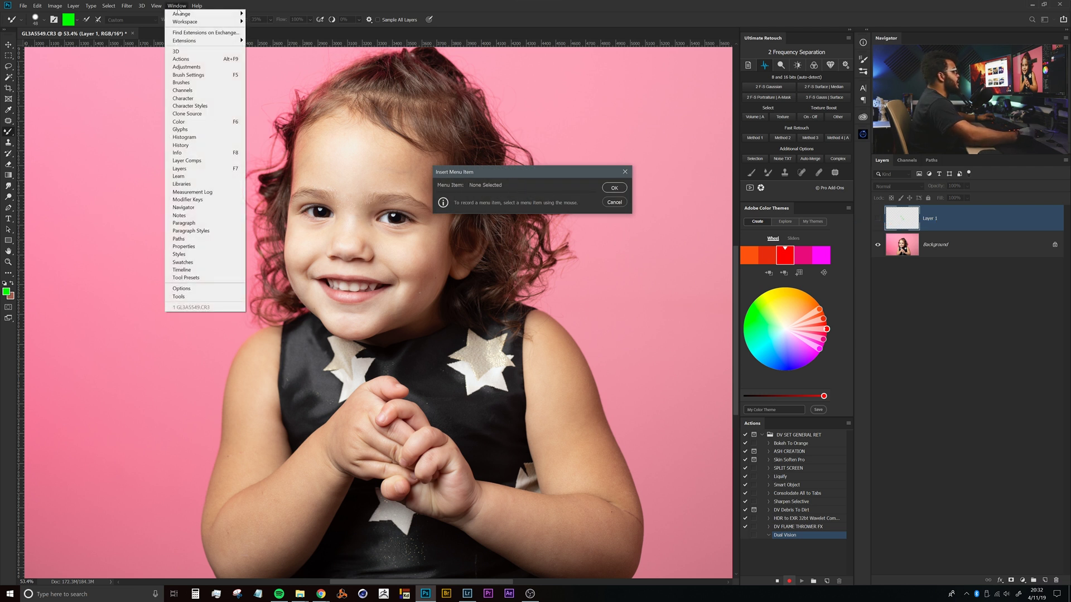
mouse_move(186, 15)
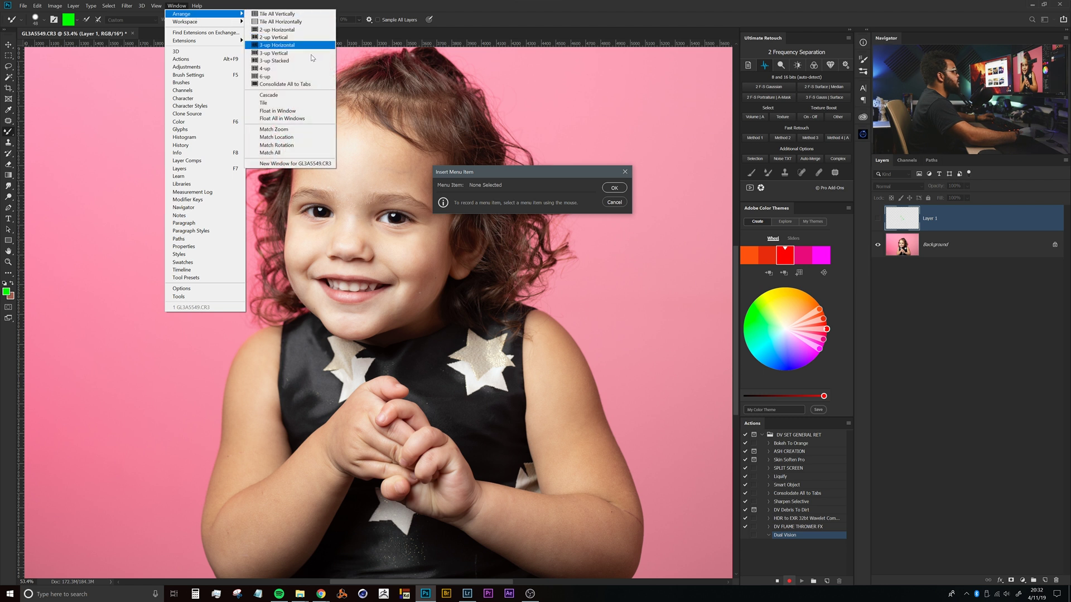
left_click(292, 164)
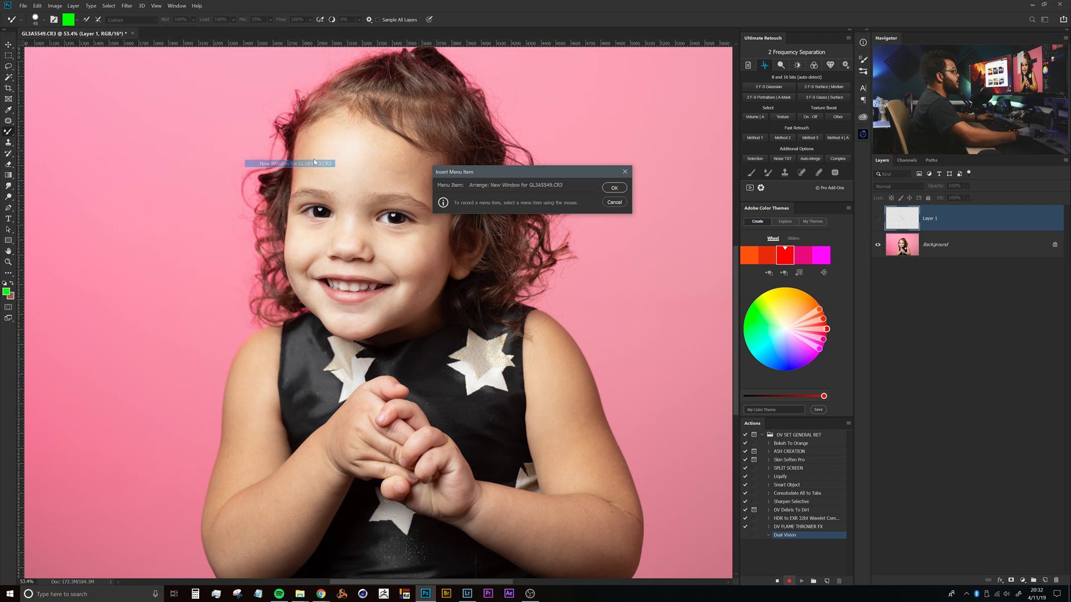
left_click(613, 189)
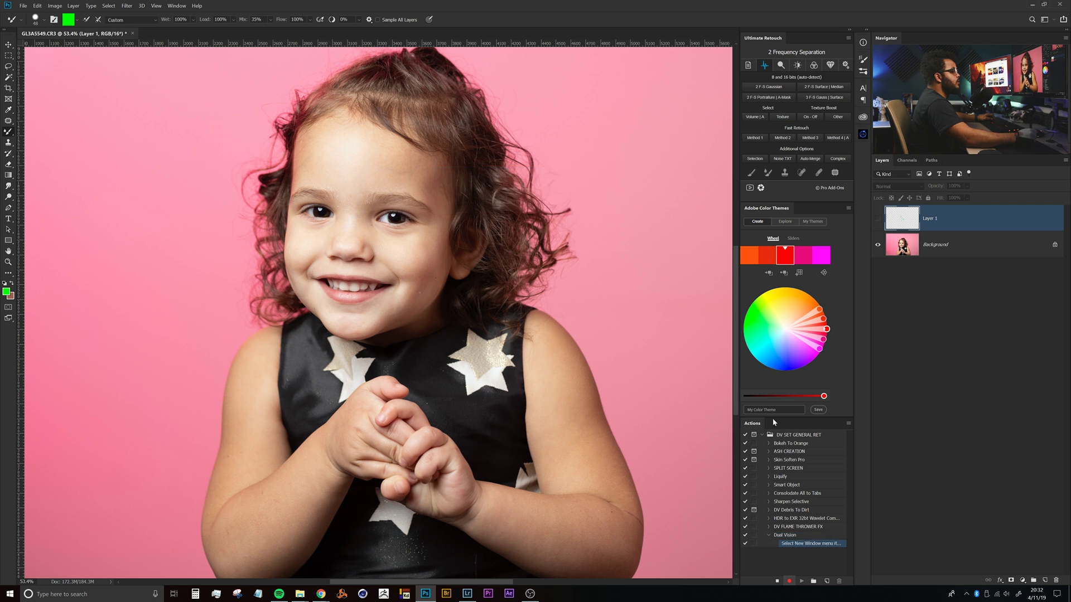
- Insert the Window > Arrange > 2-up Vertical menu item as the action's second step
left_click(849, 422)
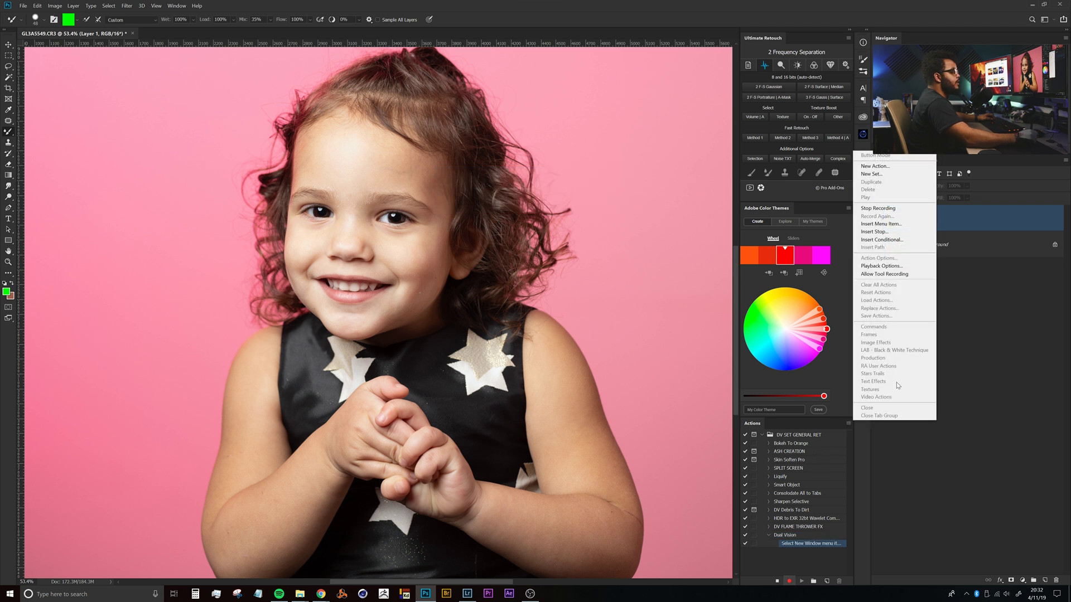
left_click(882, 224)
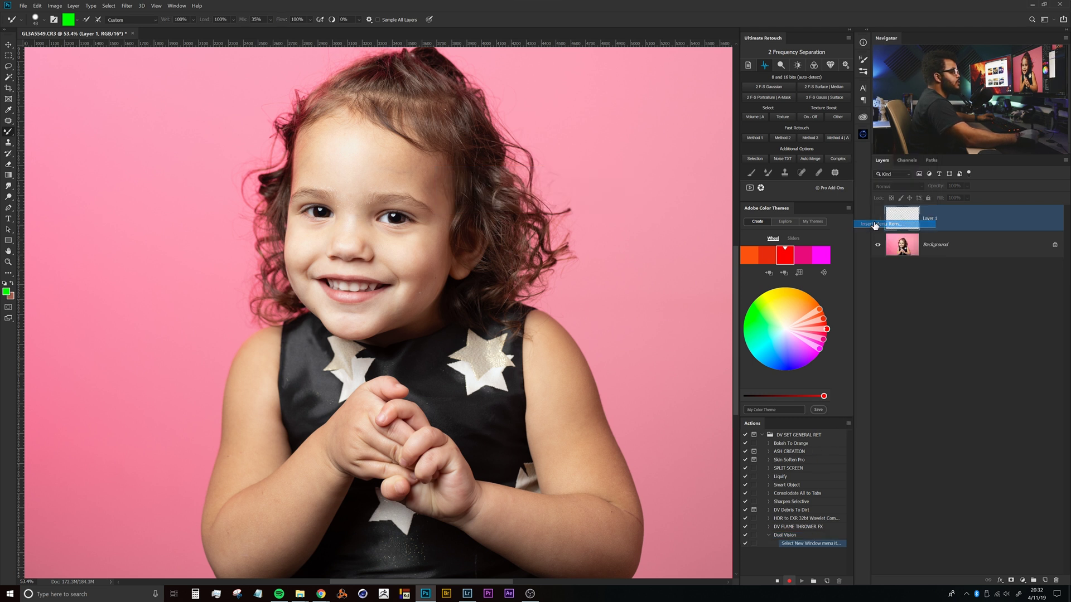
left_click(179, 6)
mouse_move(193, 13)
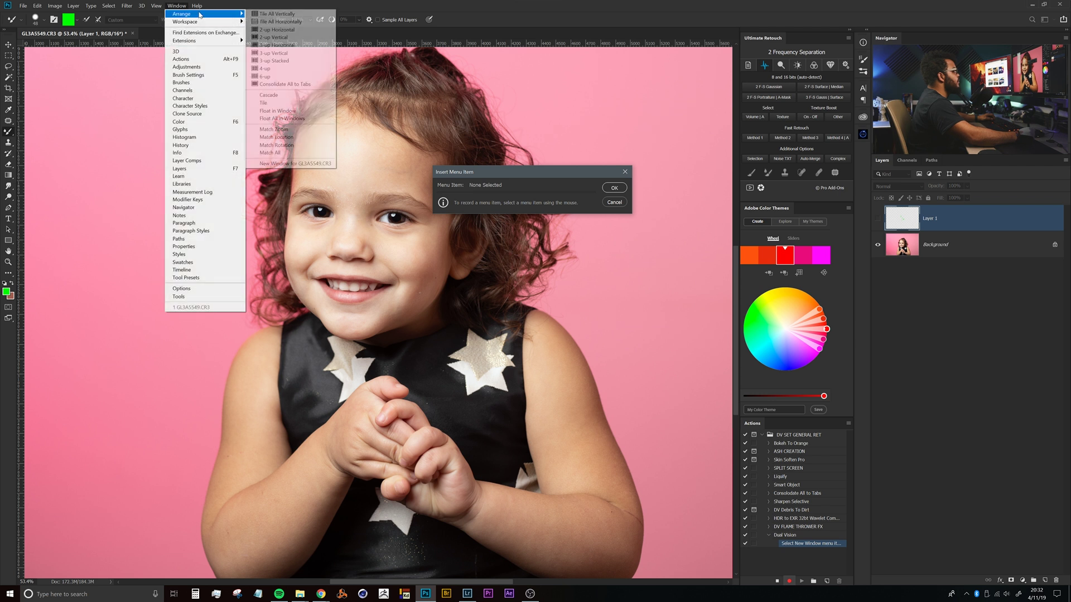
left_click(279, 37)
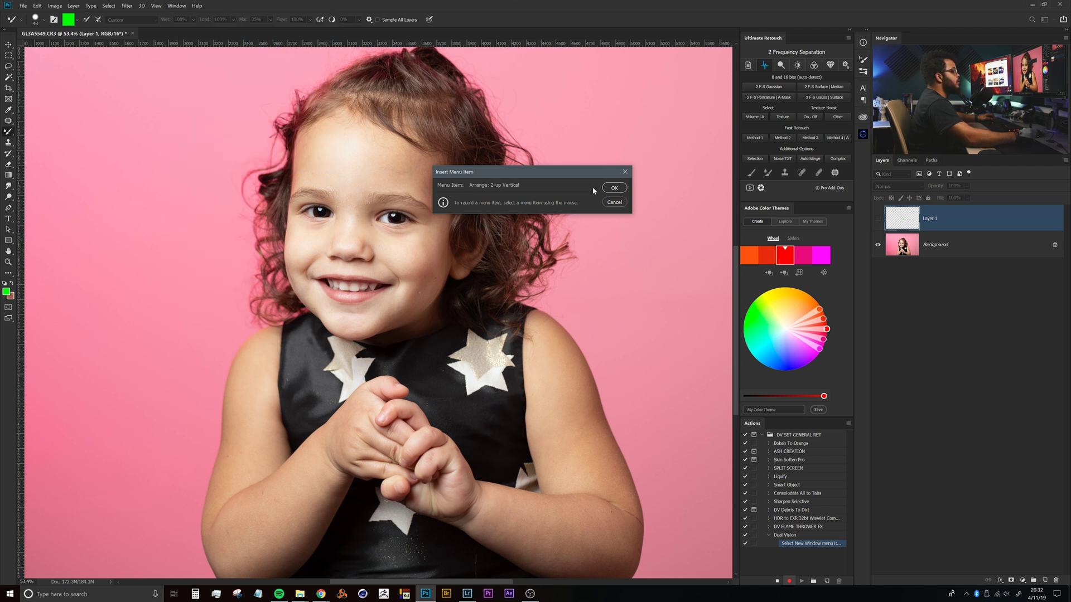
left_click(613, 189)
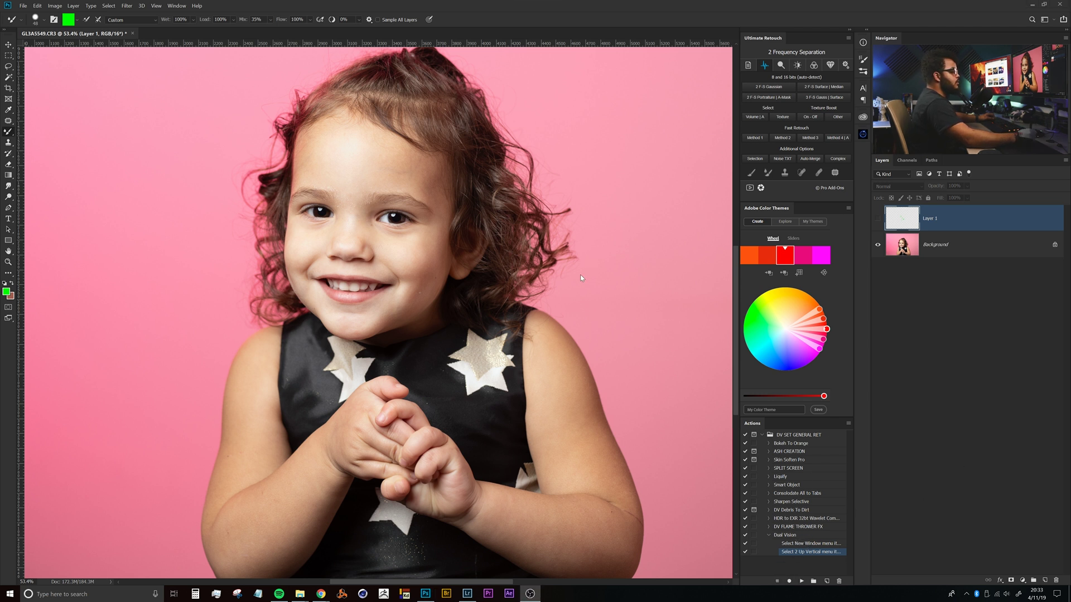
- Collapse the Dual Vision action, zoom the right view onto the face, then close that window
left_click(793, 537)
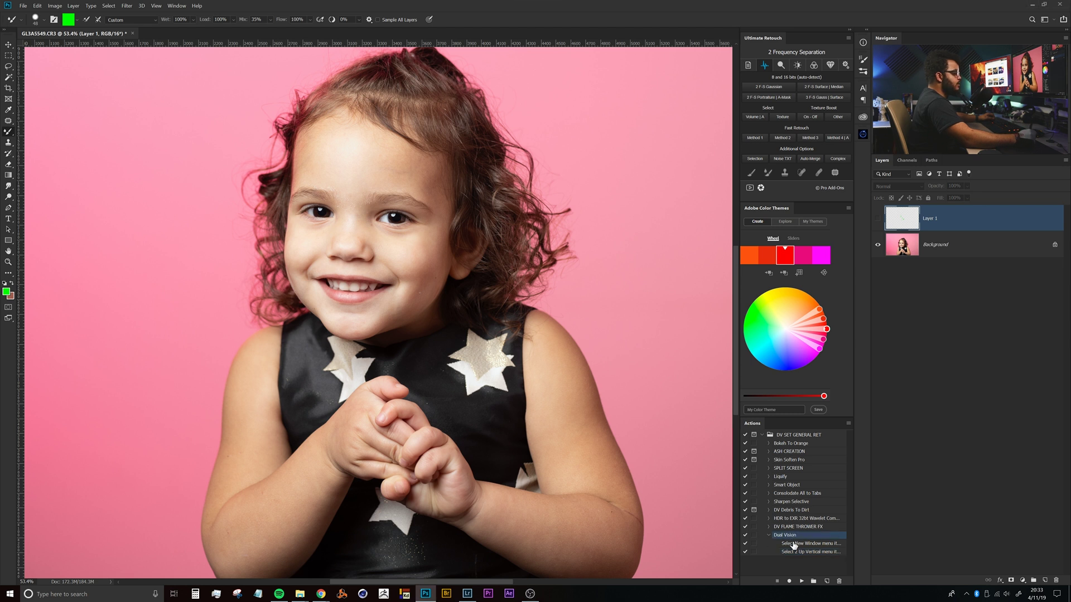
left_click(770, 536)
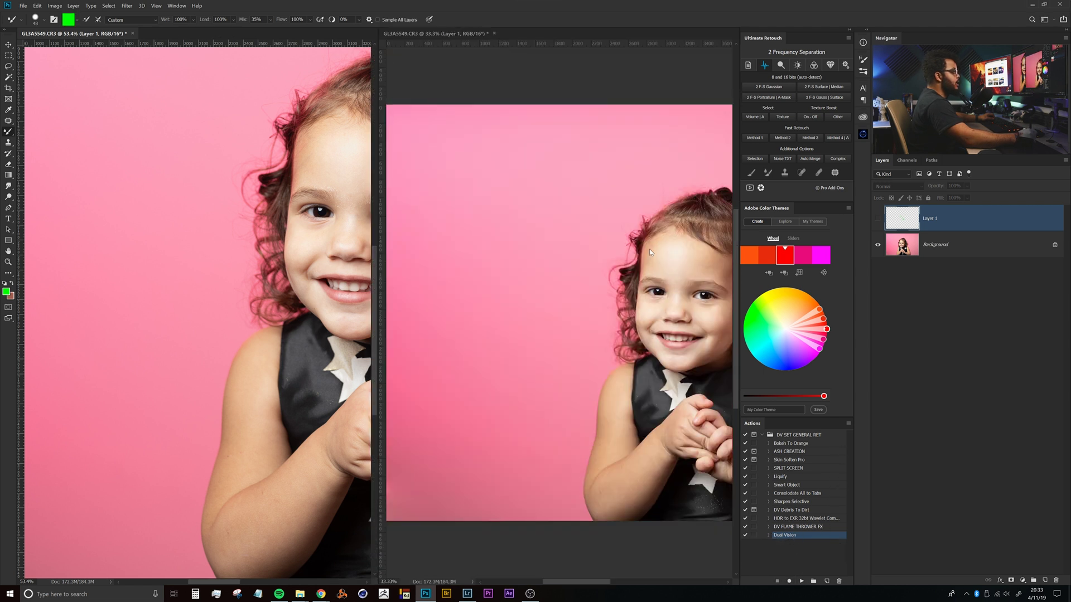
left_click_drag(672, 242, 563, 231)
left_click(494, 34)
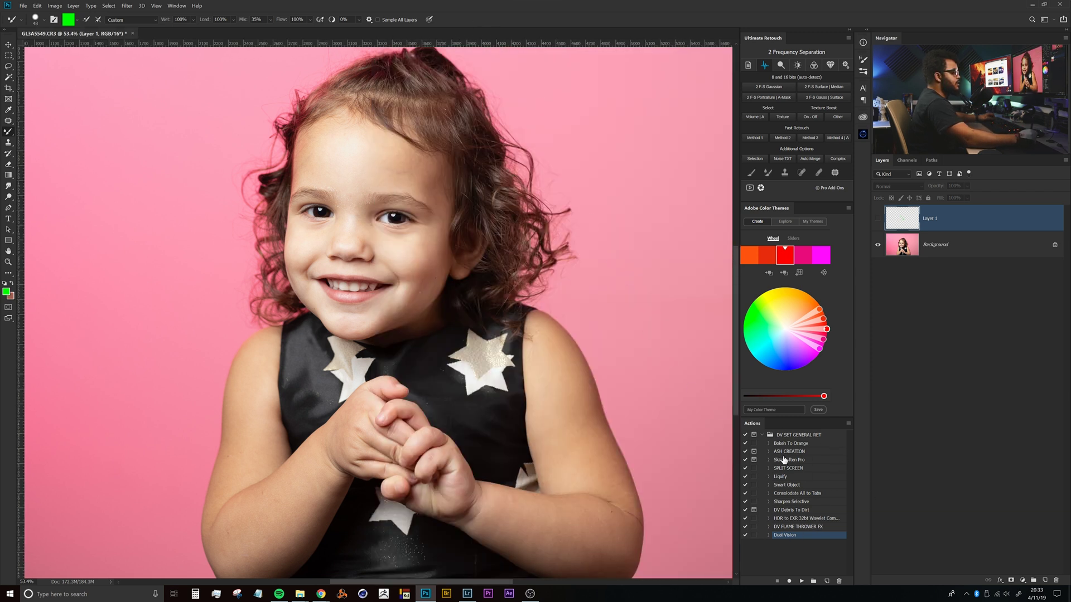
- Switch the Actions panel to Button Mode and run the Dual Vision button
left_click(848, 424)
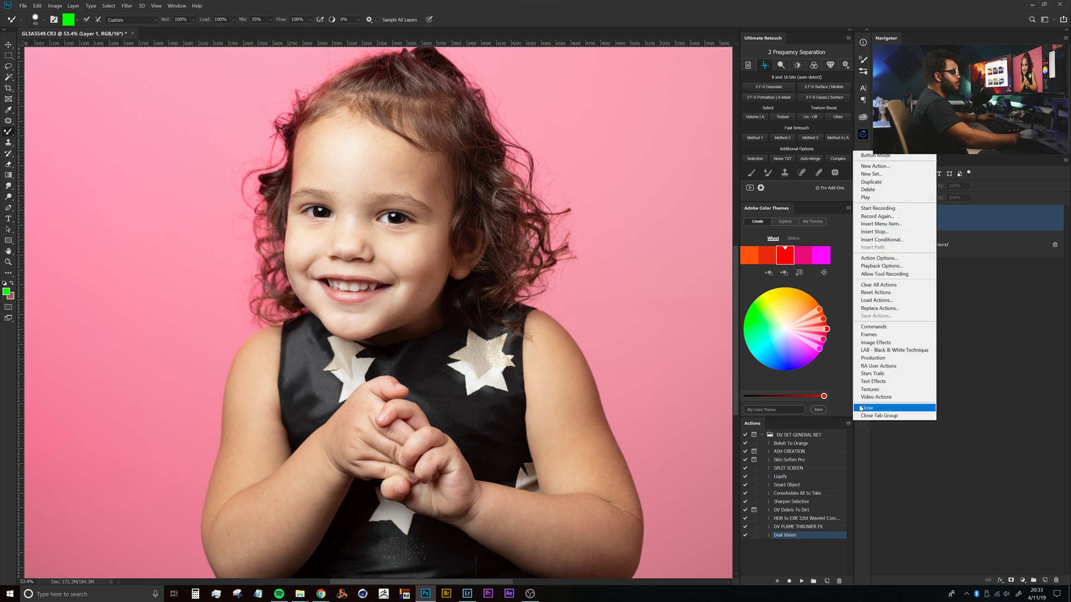
left_click(873, 156)
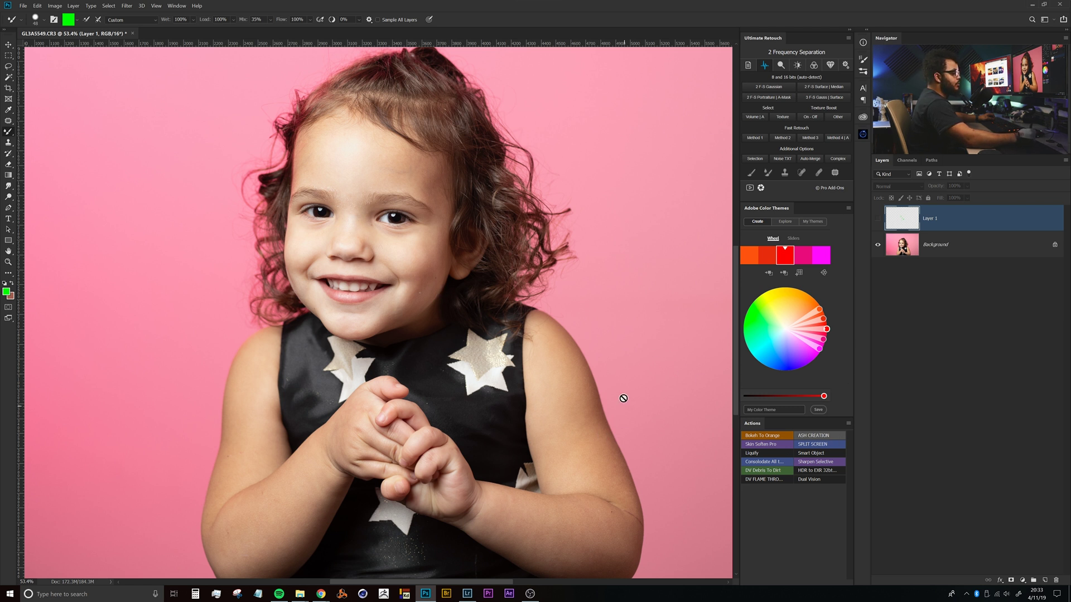
left_click(808, 479)
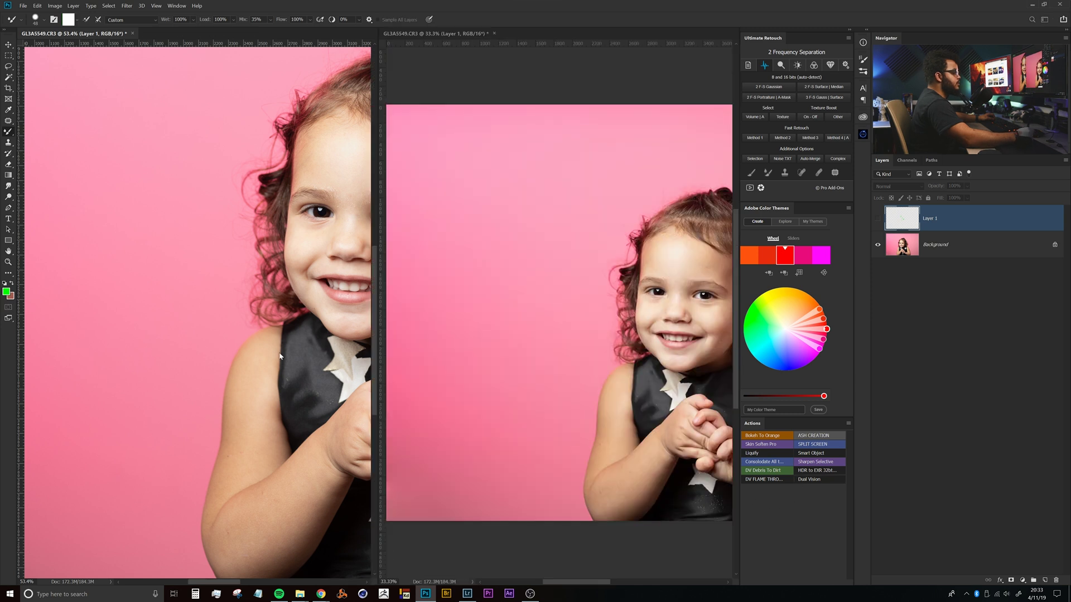
- Zoom the right-hand window in on the girl's face, leaving the left window's view unchanged
scroll(645, 263, "up", 6)
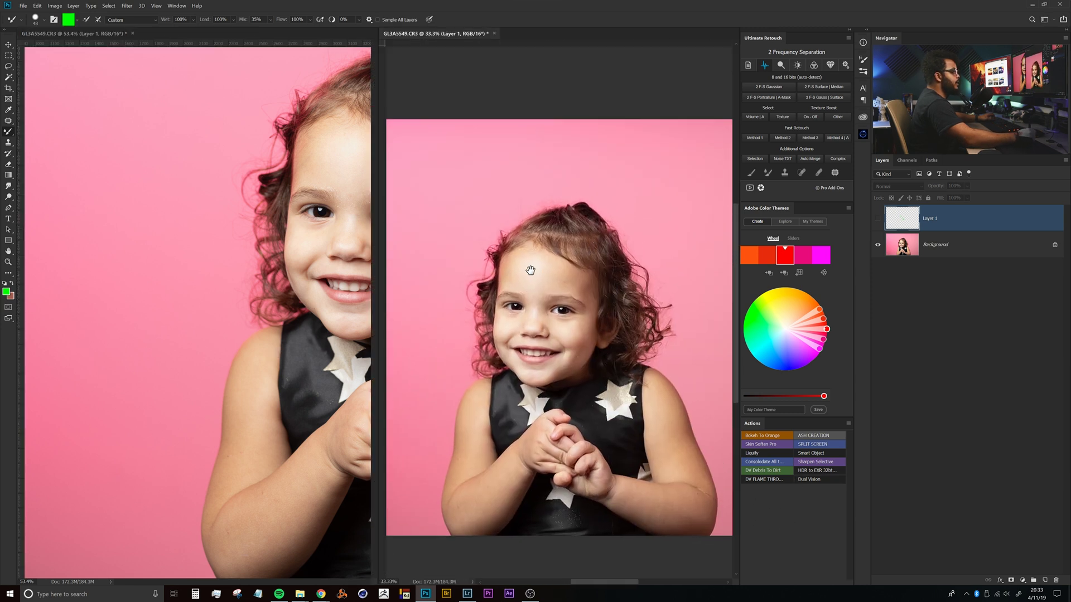